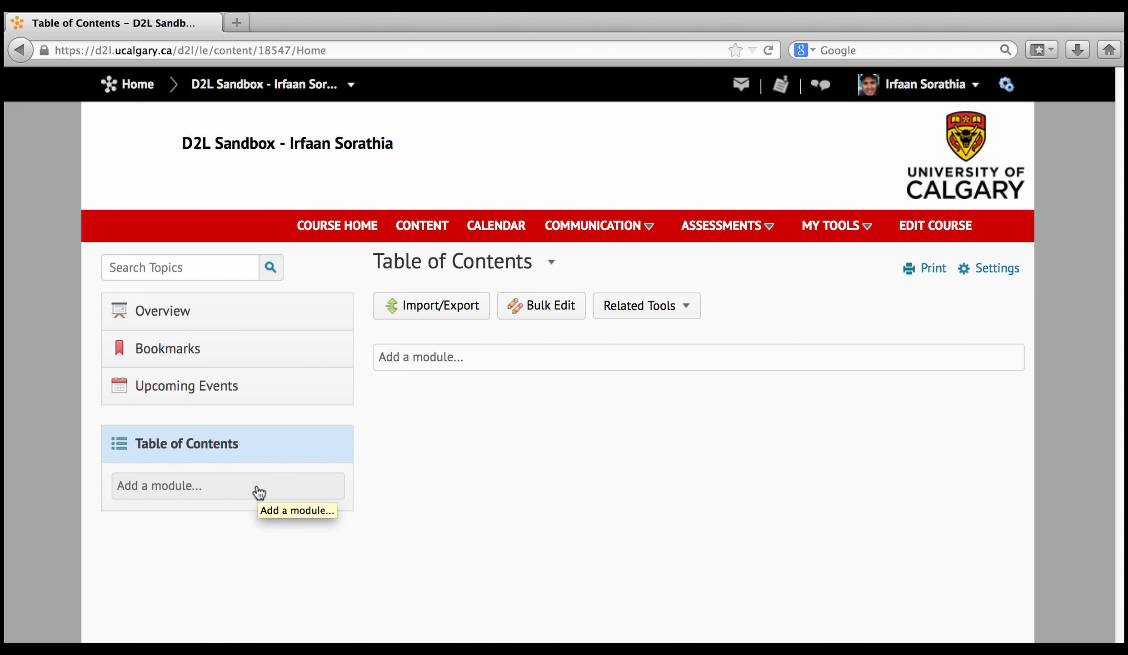
Add a new module named Course Overview to the table of contents
{"action": "left_click", "coordinate": [259, 491]}
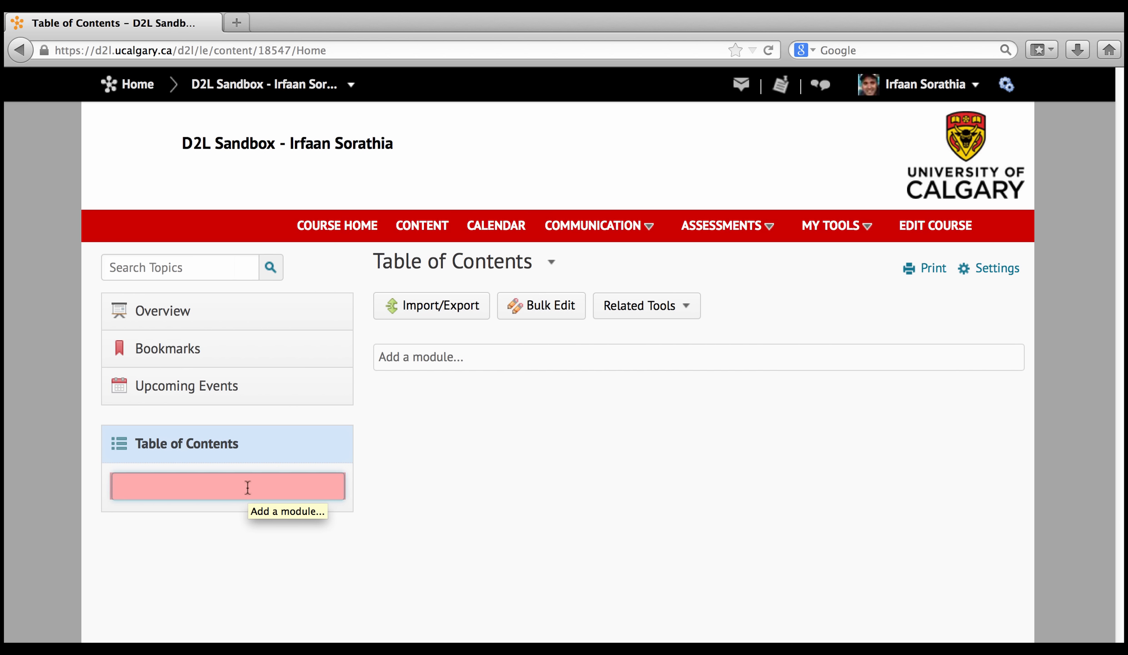
{"action": "type", "text": "C"}
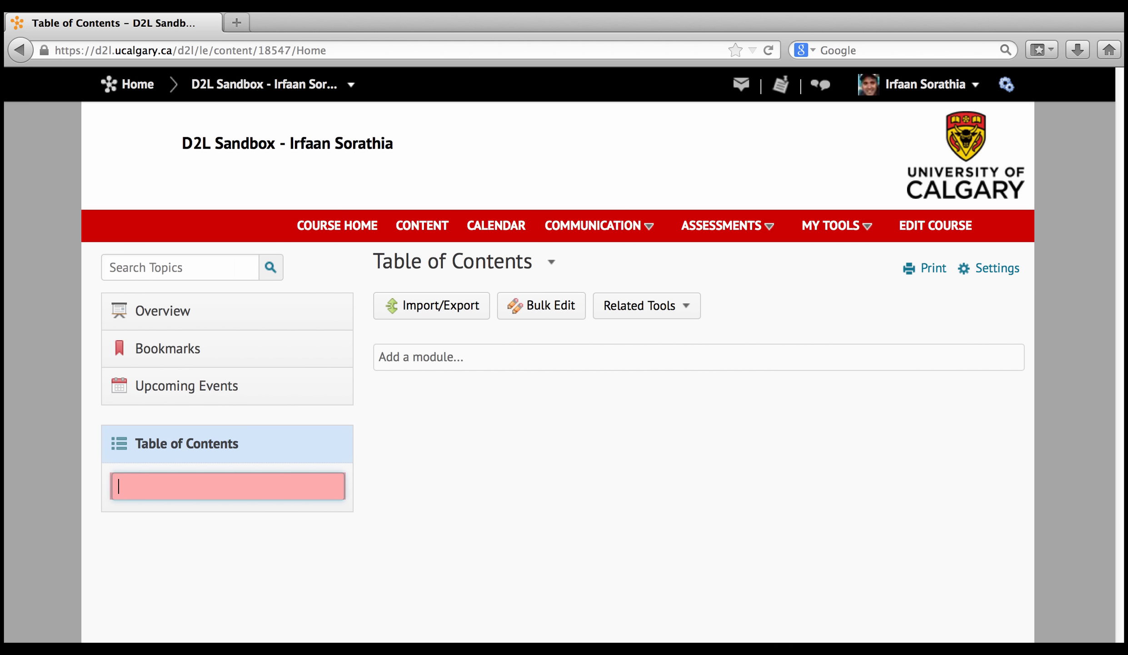
{"action": "type", "text": "Course Overview"}
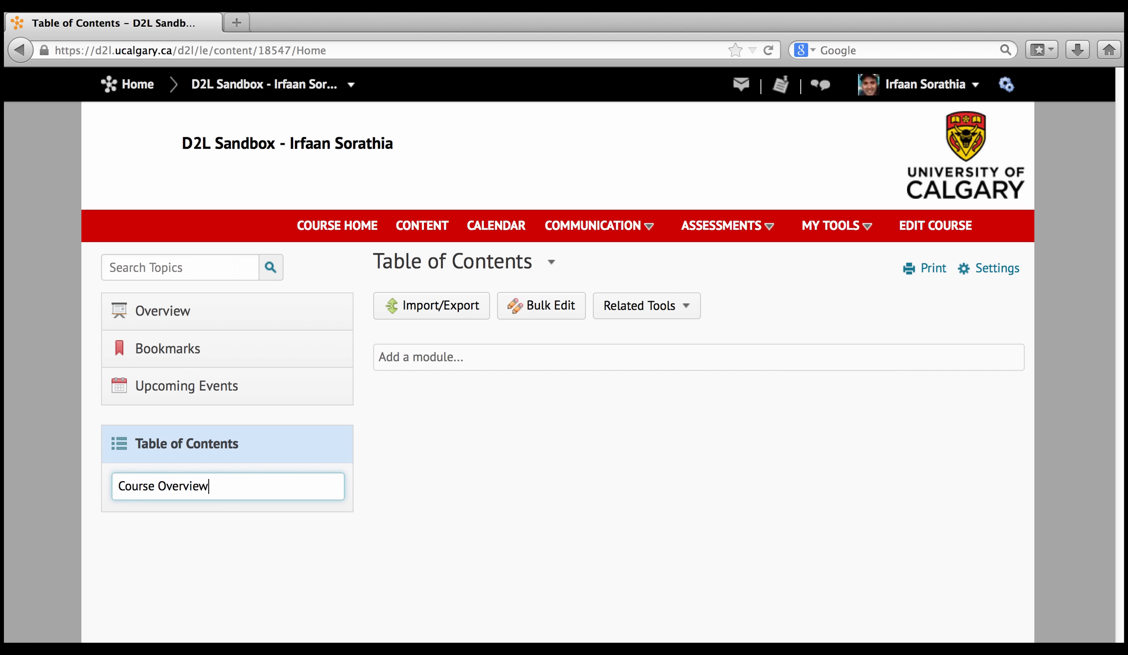
{"action": "key", "text": "Return"}
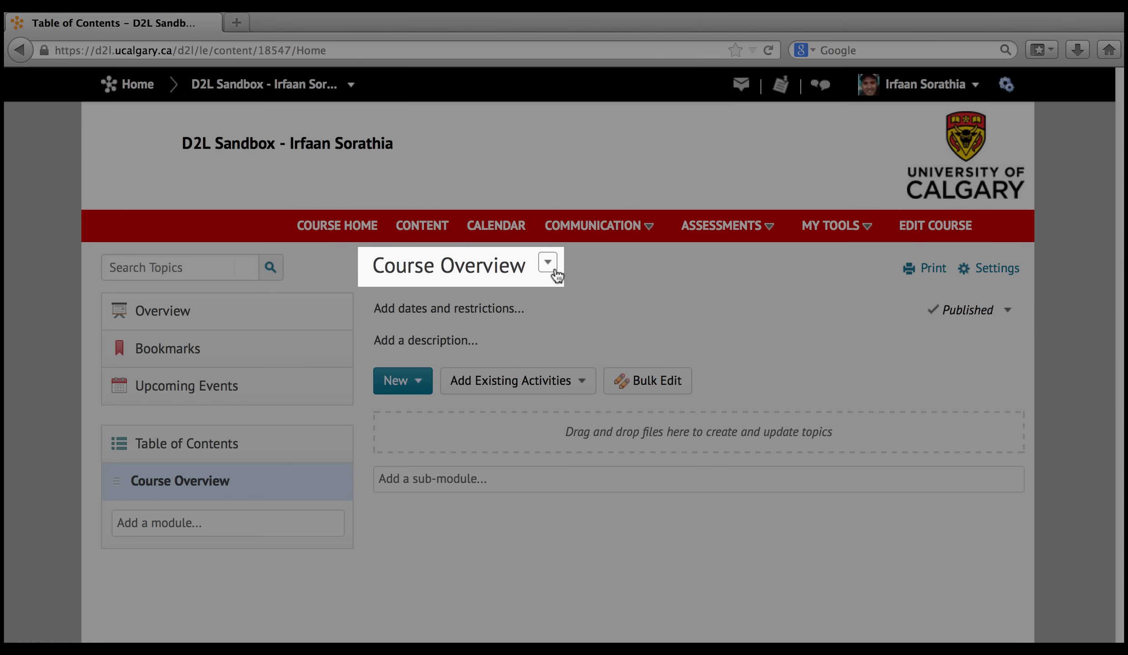
Open the Course Overview title for editing, leave it as it is, and show the module's available actions
{"action": "left_click", "coordinate": [499, 267]}
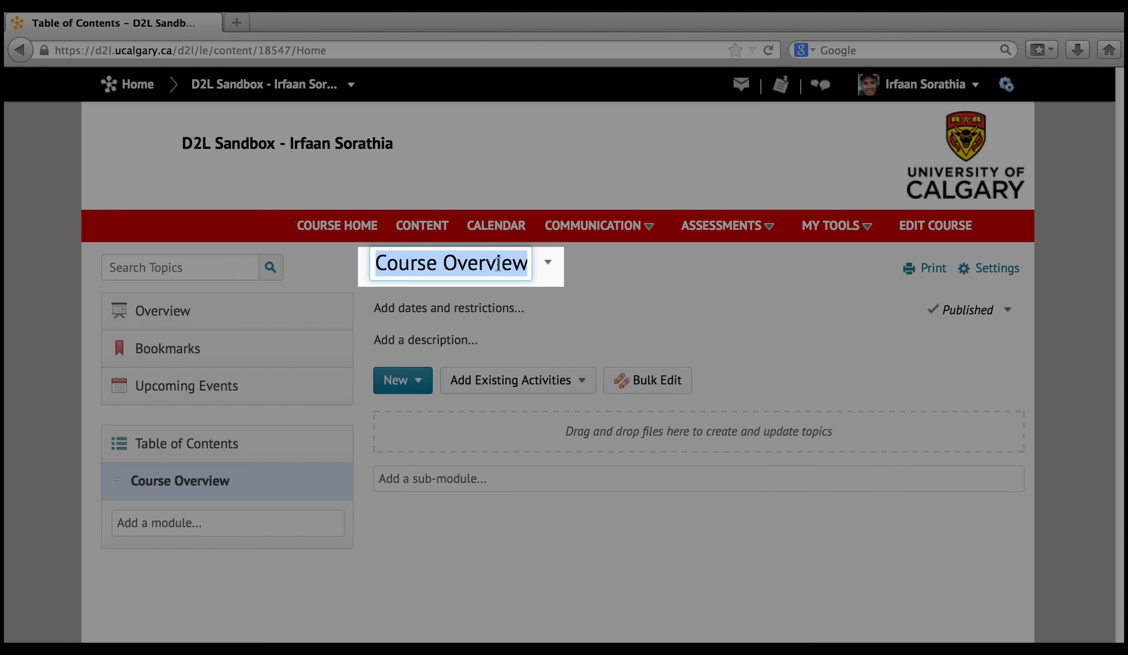
{"action": "left_click", "coordinate": [498, 264]}
{"action": "key", "text": "Return"}
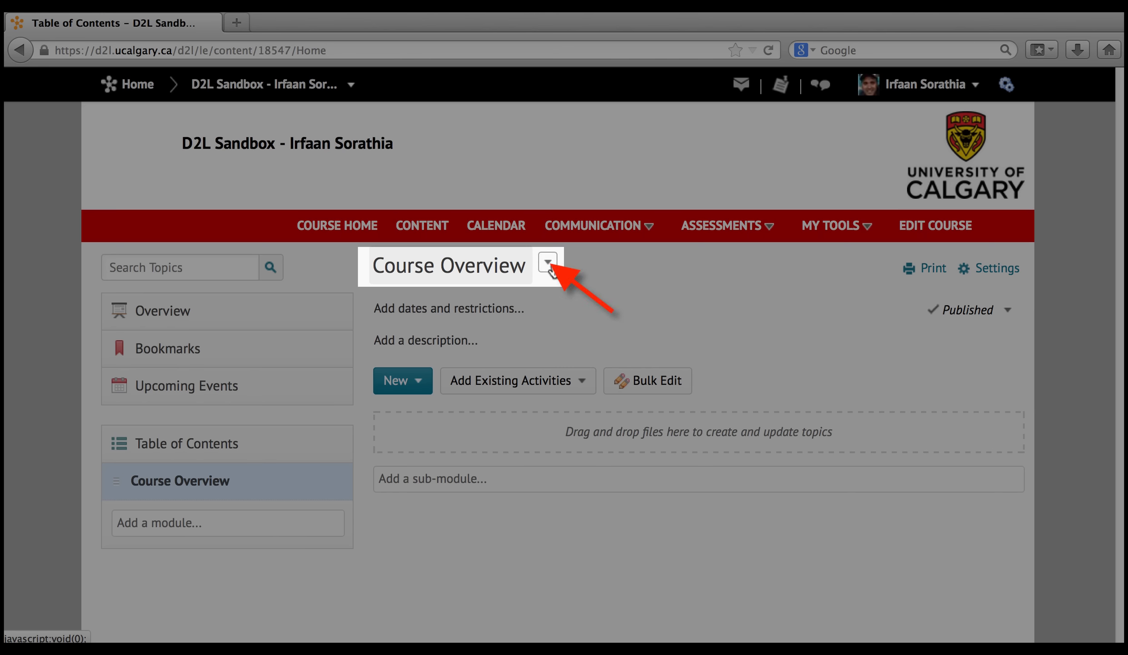
{"action": "left_click", "coordinate": [549, 265]}
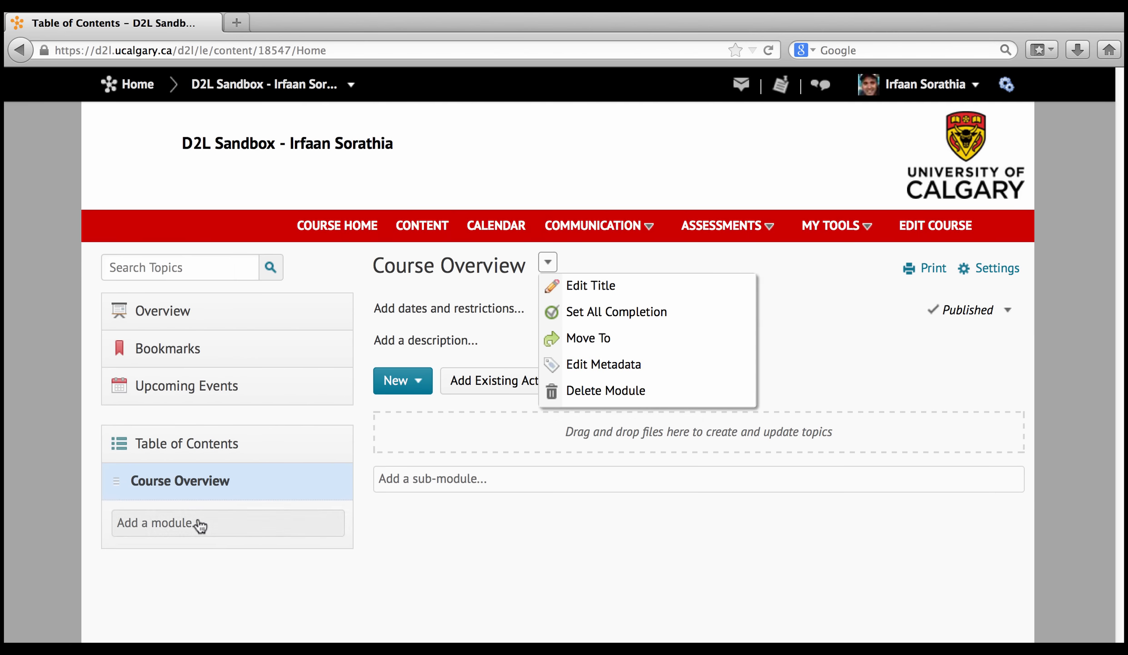
Add two more modules named Week 1 and Week 2 below Course Overview
{"action": "left_click", "coordinate": [200, 525]}
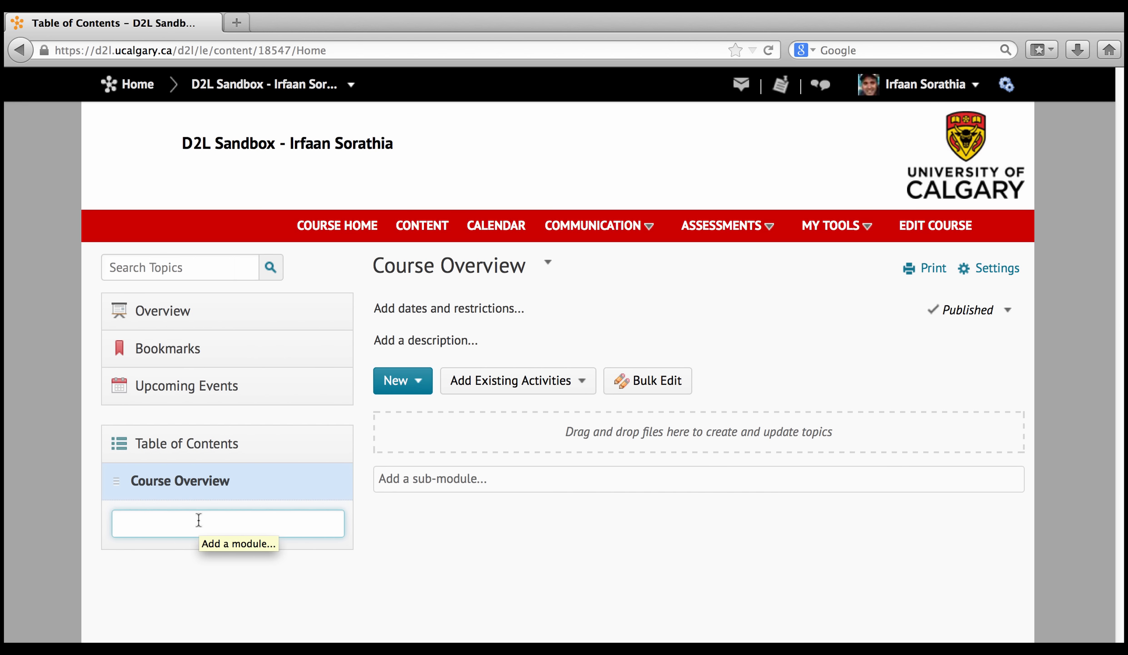
{"action": "type", "text": "Week 1"}
{"action": "key", "text": "Return"}
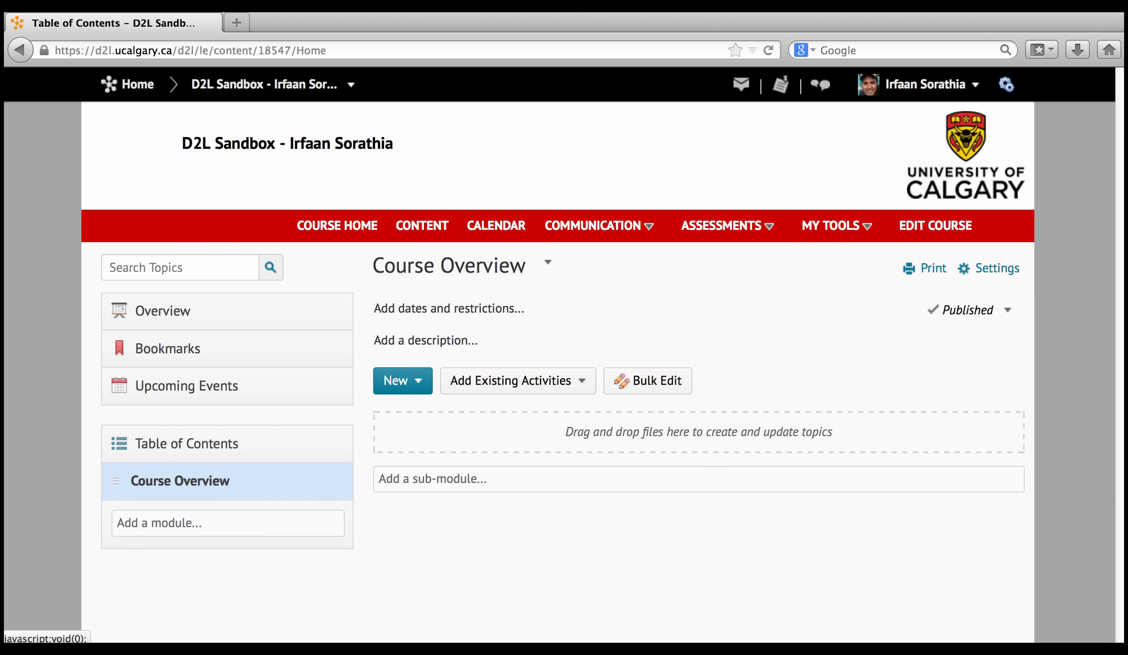
{"action": "left_click", "coordinate": [195, 561]}
{"action": "type", "text": "Week2"}
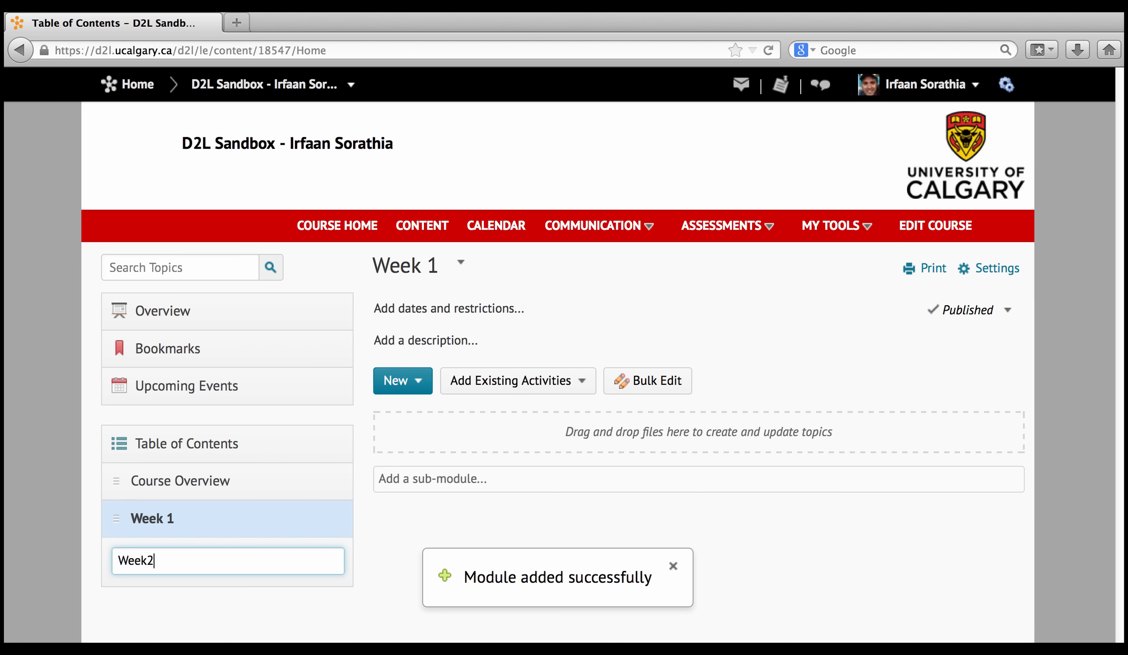
{"action": "key", "text": "BackSpace"}
{"action": "type", "text": "2"}
{"action": "key", "text": "Return"}
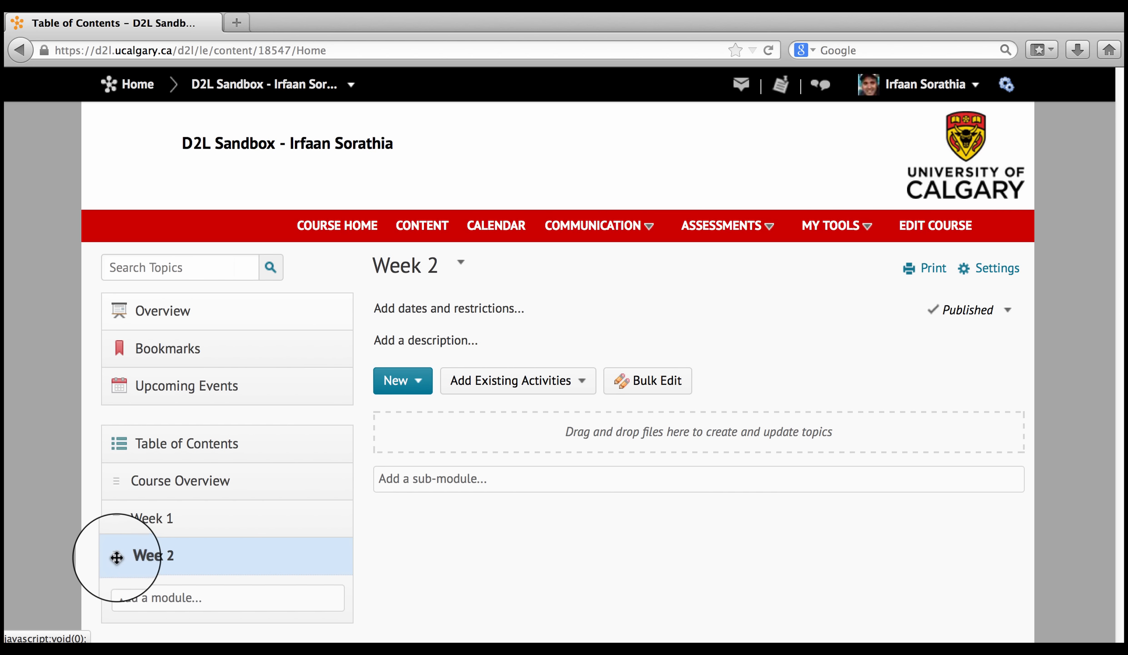
Move the Week 2 module above Week 1, and nest it inside Week 1 as a sub-module
{"action": "left_click_drag", "start_coordinate": [116, 557], "coordinate": [109, 505]}
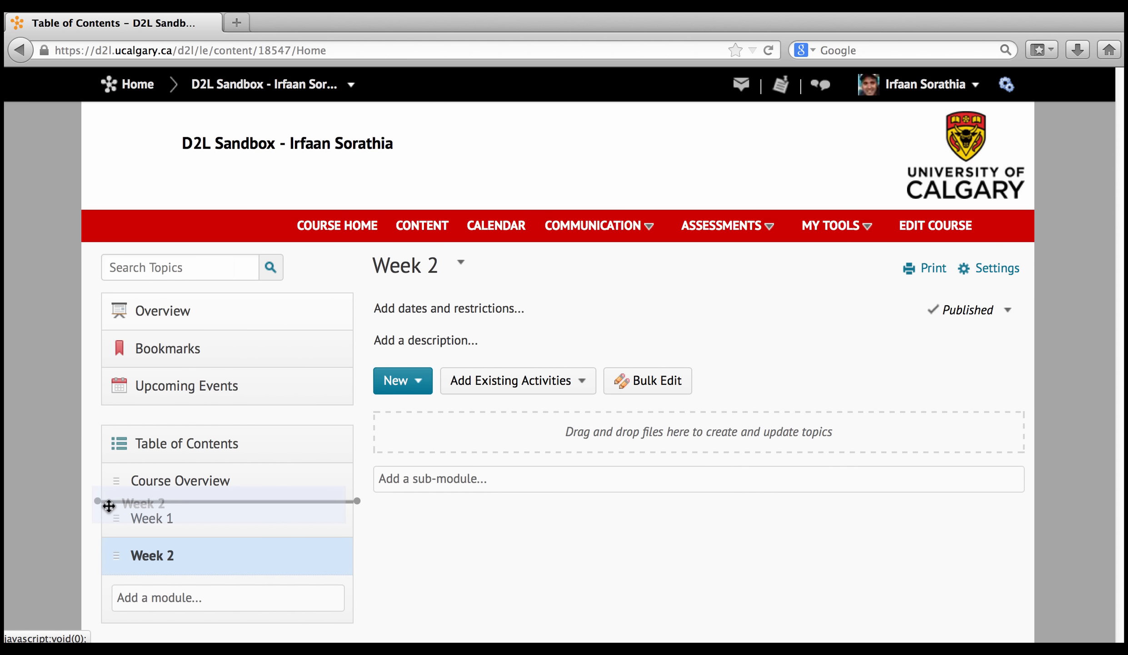
{"action": "left_click_drag", "start_coordinate": [108, 506], "coordinate": [108, 502]}
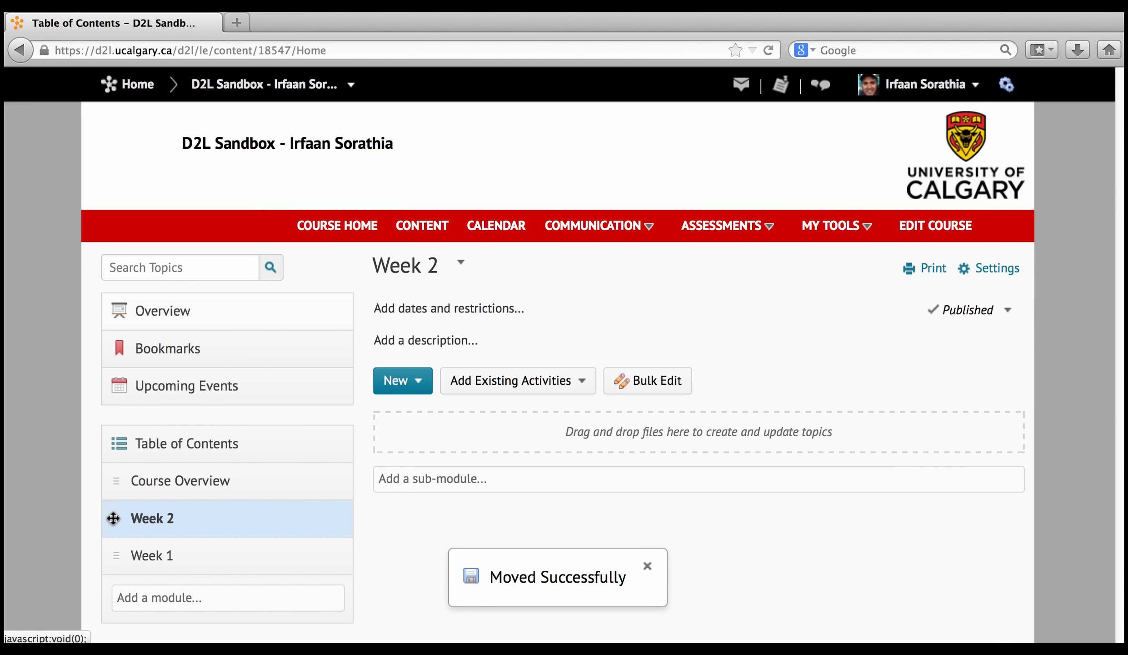
{"action": "left_click_drag", "start_coordinate": [116, 519], "coordinate": [167, 558]}
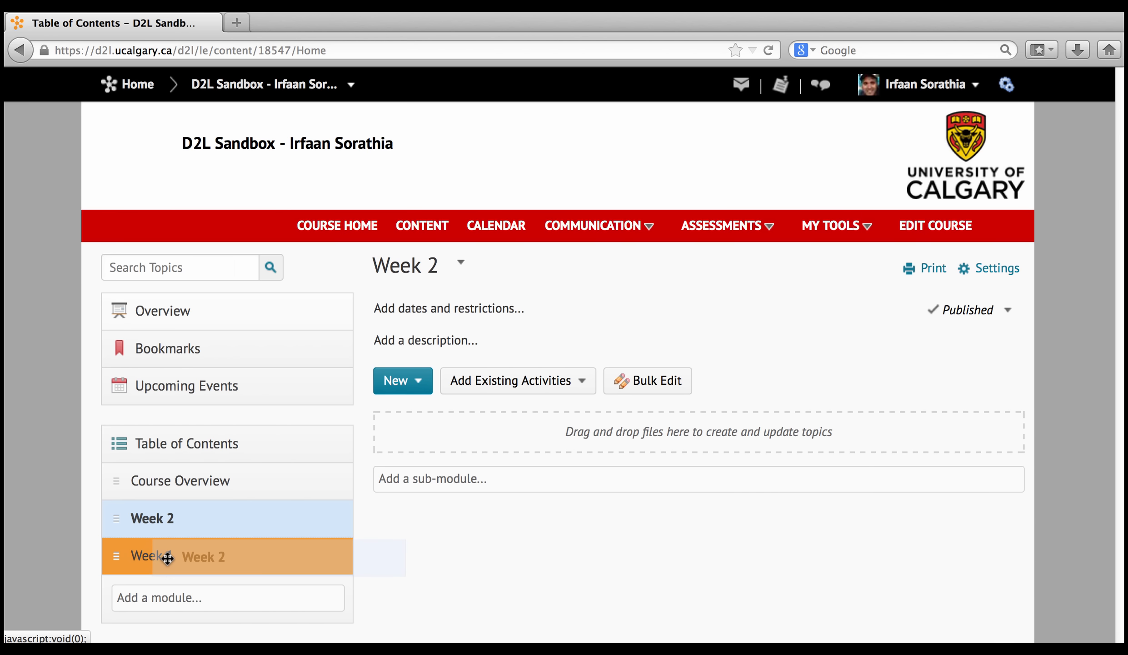
{"action": "left_click_drag", "start_coordinate": [167, 558], "coordinate": [167, 556]}
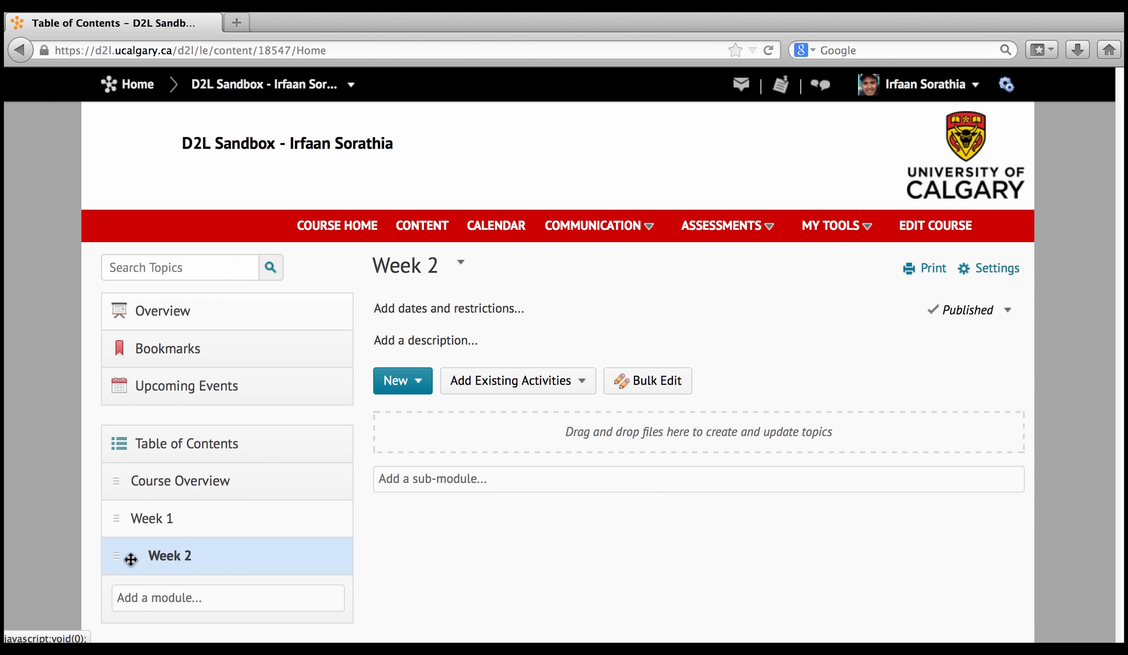
Move Week 2 out of Week 1 to the place above it, and return it below Week 1 as a separate module
{"action": "left_click_drag", "start_coordinate": [114, 557], "coordinate": [111, 504]}
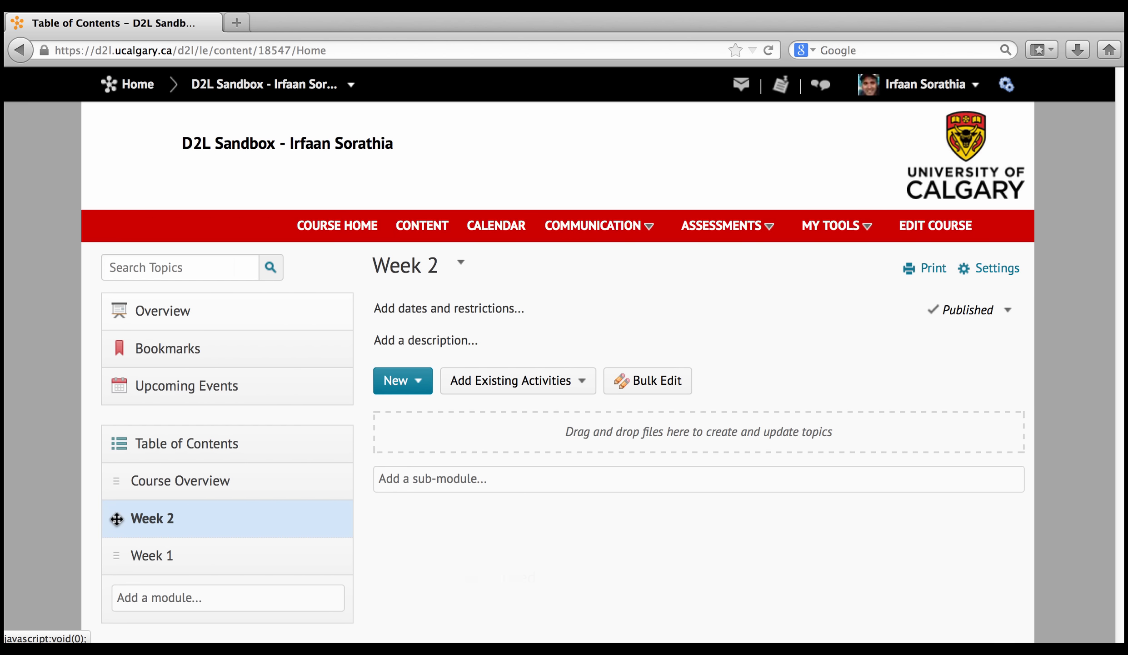
{"action": "left_click_drag", "start_coordinate": [114, 517], "coordinate": [113, 581]}
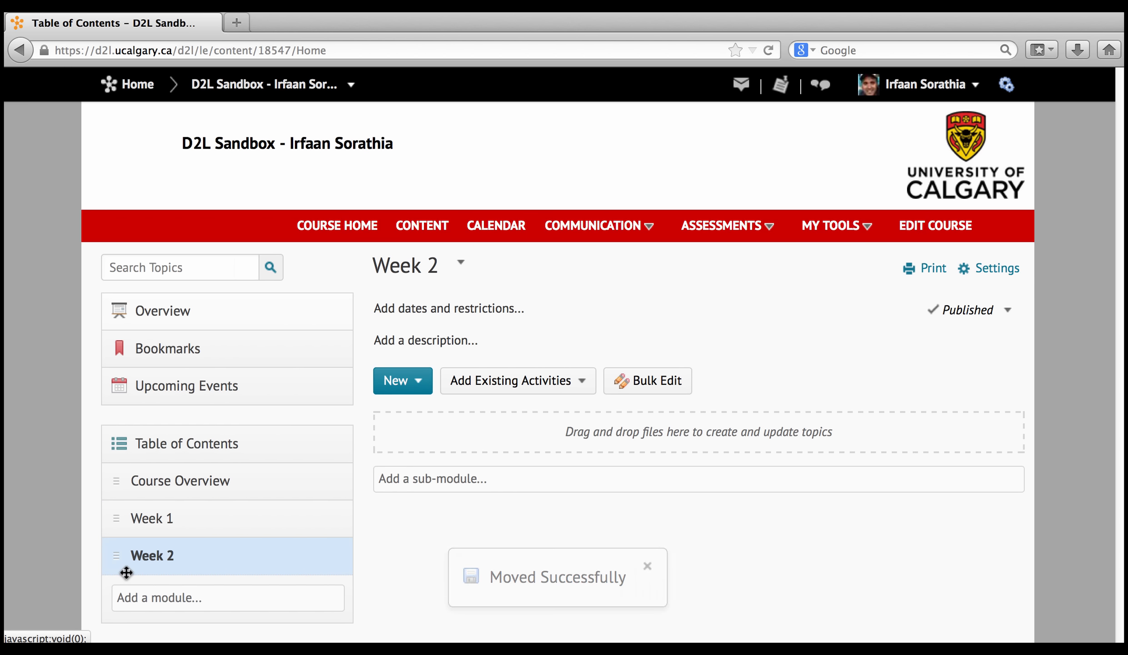
Add a module named Lecture 1 and nest it under Week 1 as a sub-module
{"action": "left_click", "coordinate": [148, 591]}
{"action": "type", "text": "Lecur"}
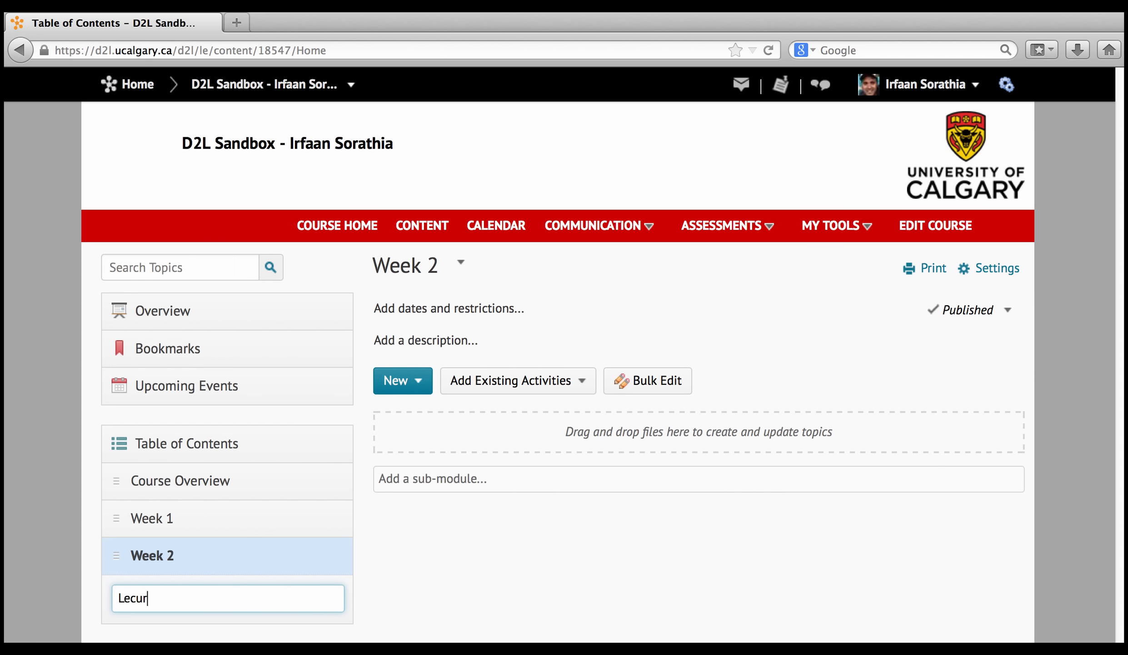
{"action": "key", "text": "BackSpace"}
{"action": "type", "text": "ture 1"}
{"action": "key", "text": "Return"}
{"action": "left_click_drag", "start_coordinate": [114, 594], "coordinate": [135, 525]}
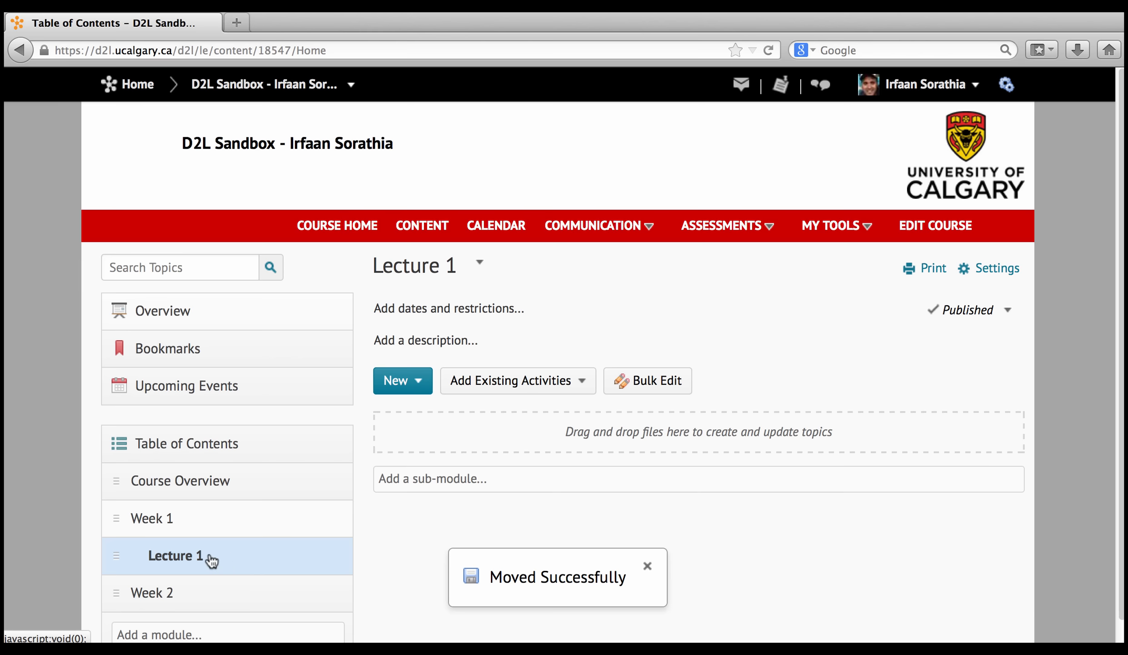
Add a sub-module named Lecture 2 from within the Week 1 module
{"action": "left_click", "coordinate": [189, 528]}
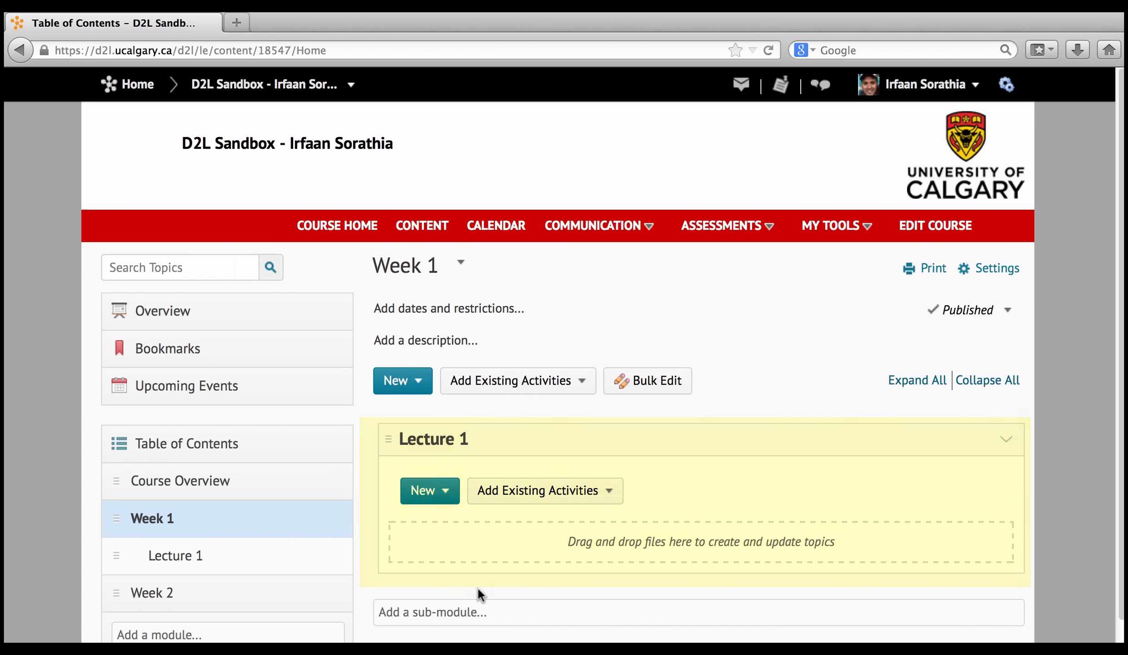
{"action": "left_click", "coordinate": [459, 610]}
{"action": "type", "text": "Lecture "}
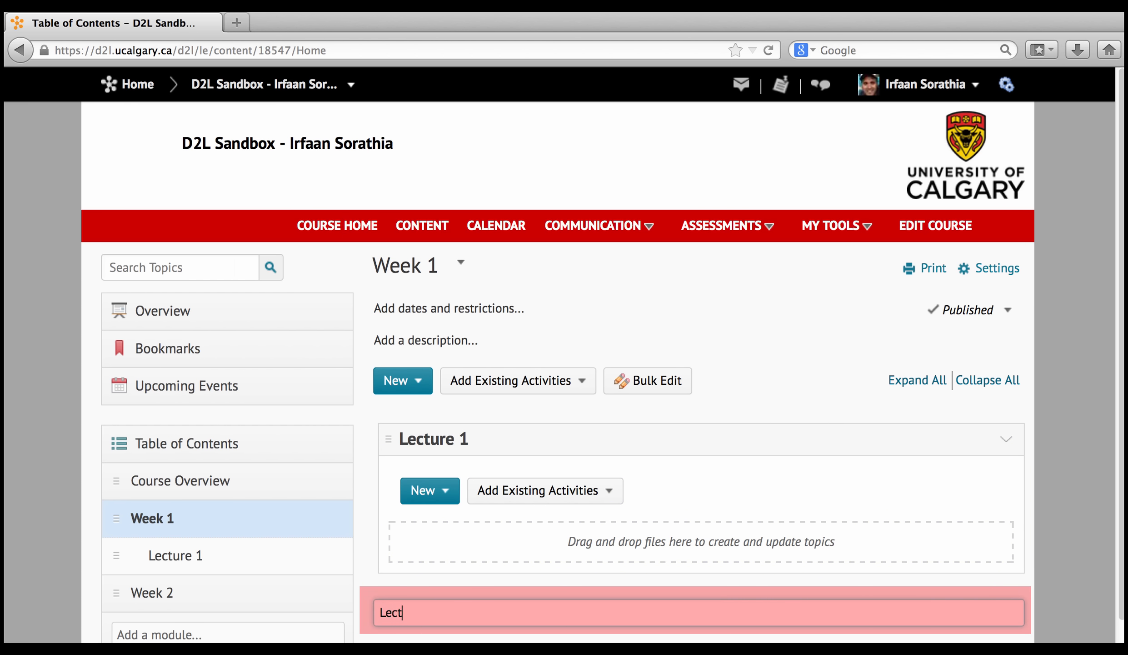
{"action": "type", "text": "2"}
{"action": "key", "text": "Return"}
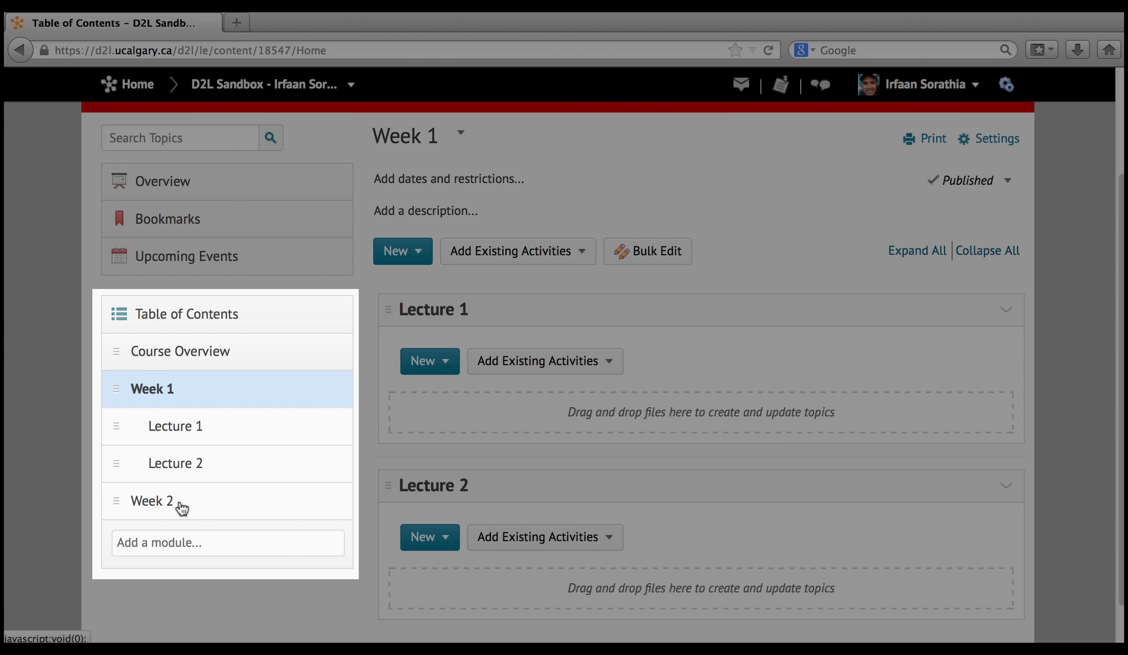
View the Week 2 and Week 1 modules to compare how their sub-modules are listed
{"action": "left_click", "coordinate": [180, 502]}
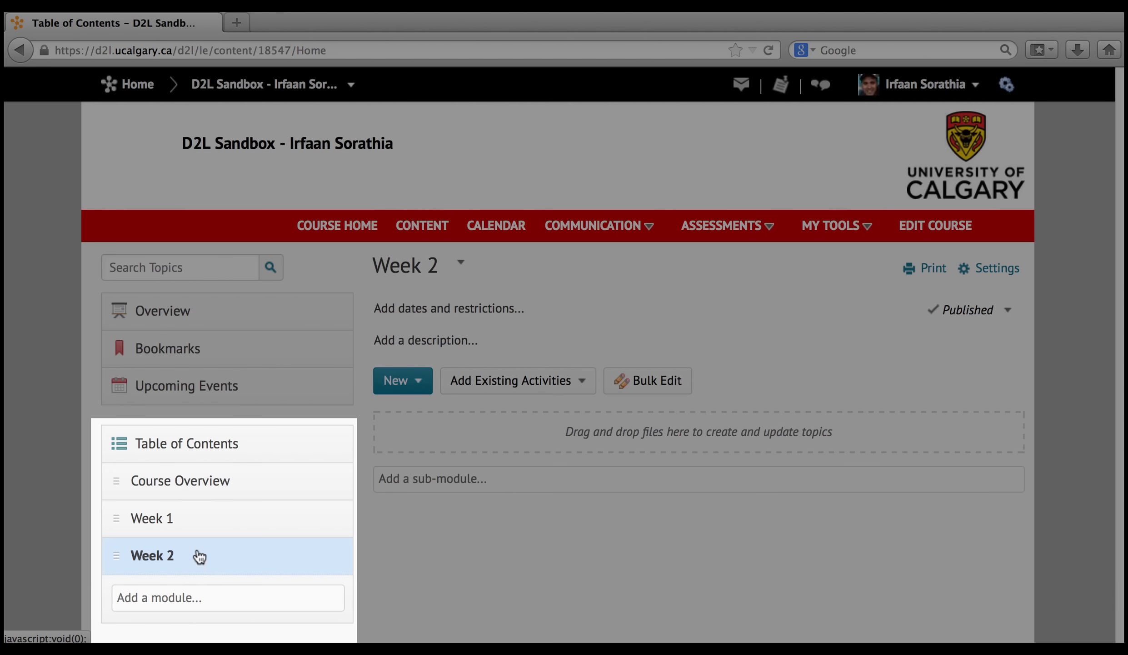
{"action": "left_click", "coordinate": [190, 529]}
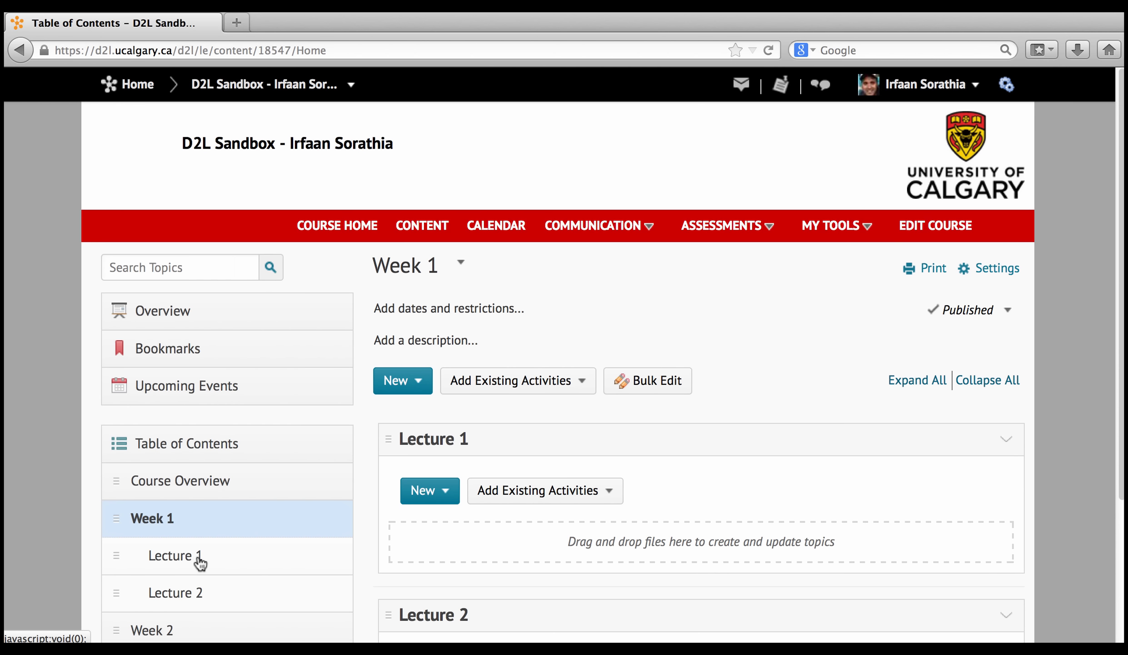
Upload Course Outline.pdf from the computer's Desktop and add it to the Course Overview module
{"action": "left_click", "coordinate": [209, 487]}
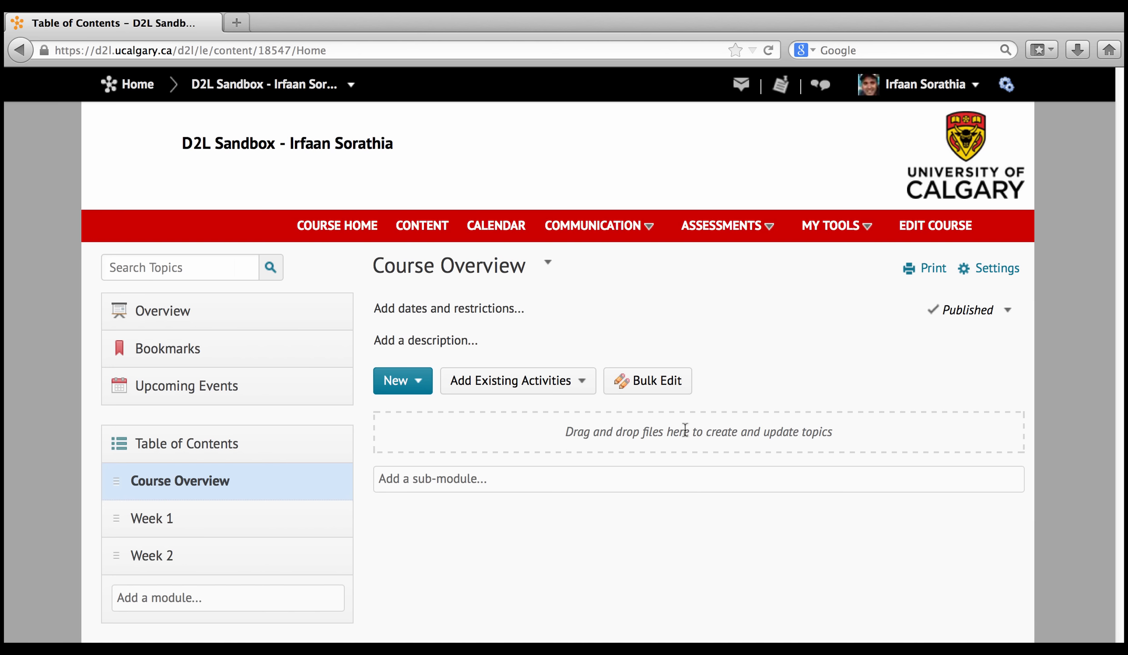
{"action": "left_click", "coordinate": [421, 387]}
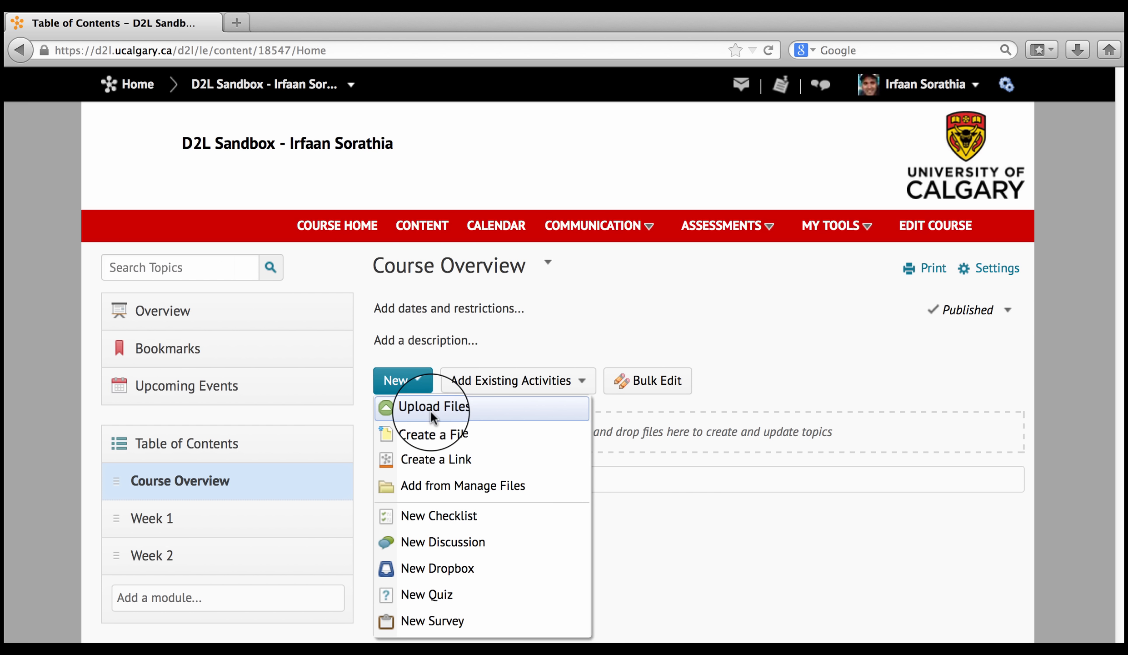
{"action": "left_click", "coordinate": [430, 407]}
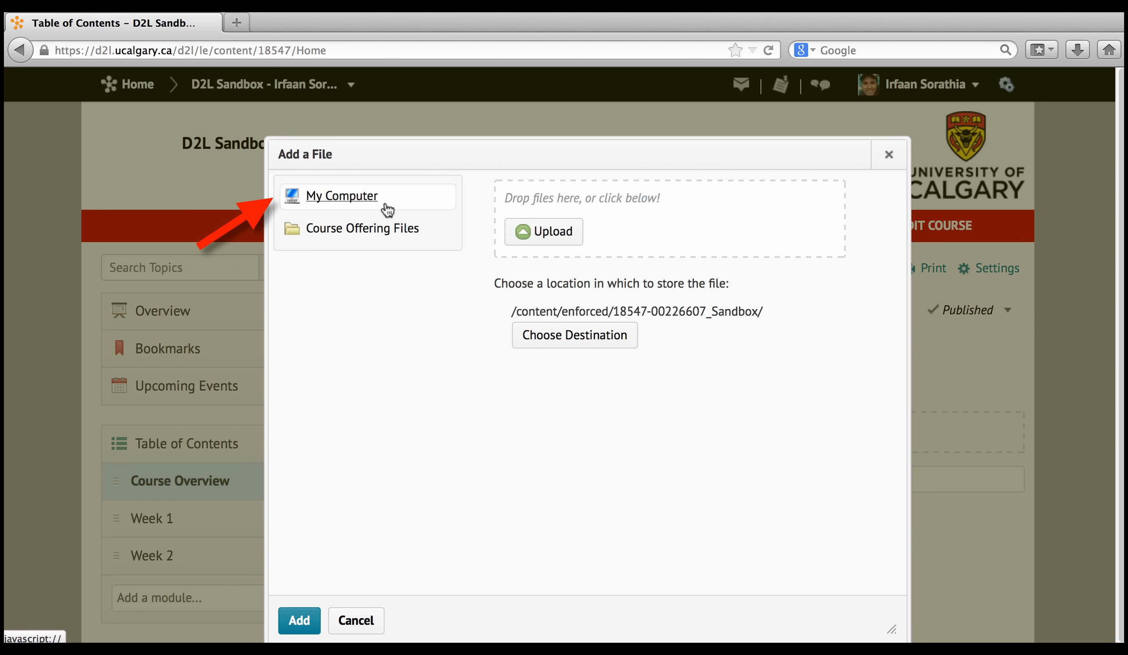
{"action": "left_click", "coordinate": [549, 241]}
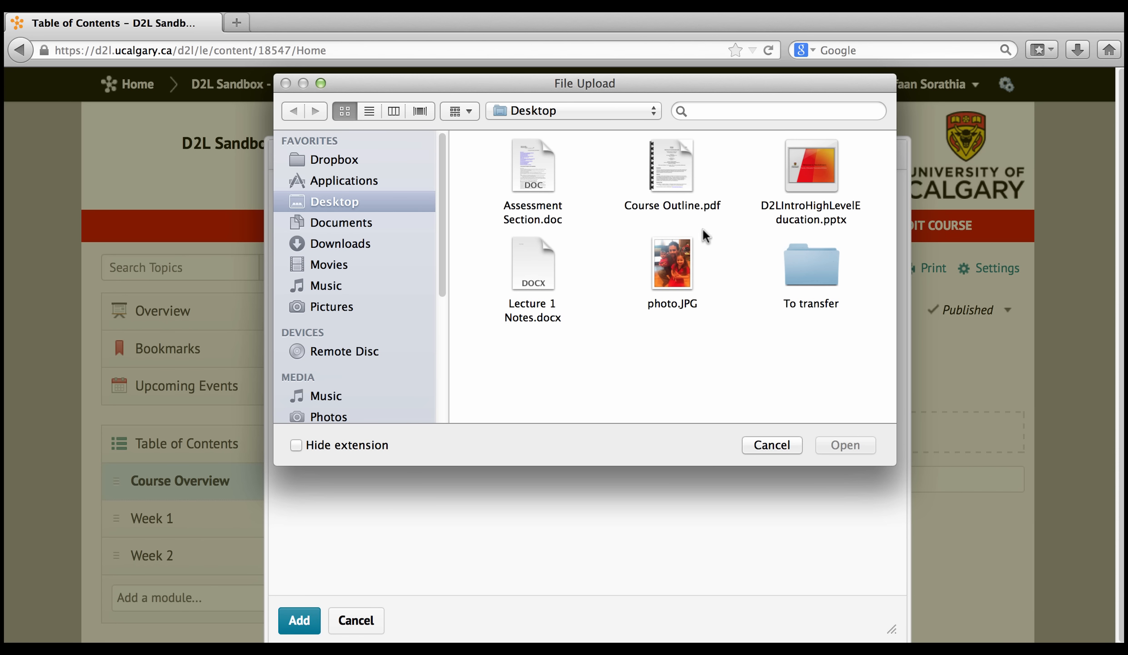
{"action": "left_click", "coordinate": [823, 170]}
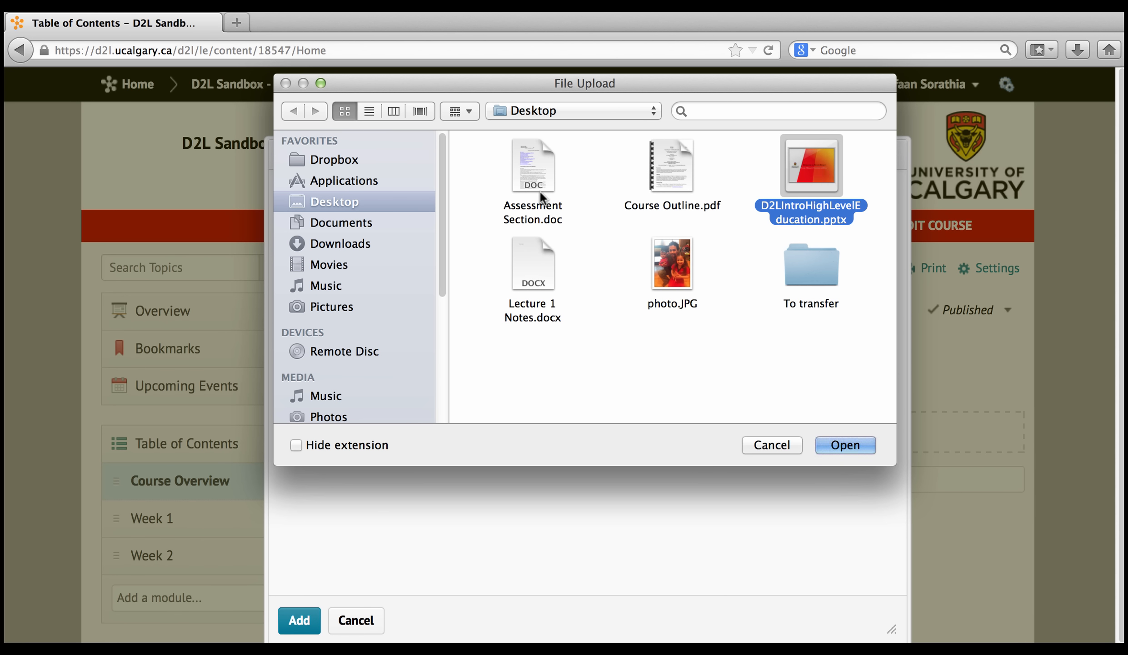
{"action": "left_click", "coordinate": [669, 165]}
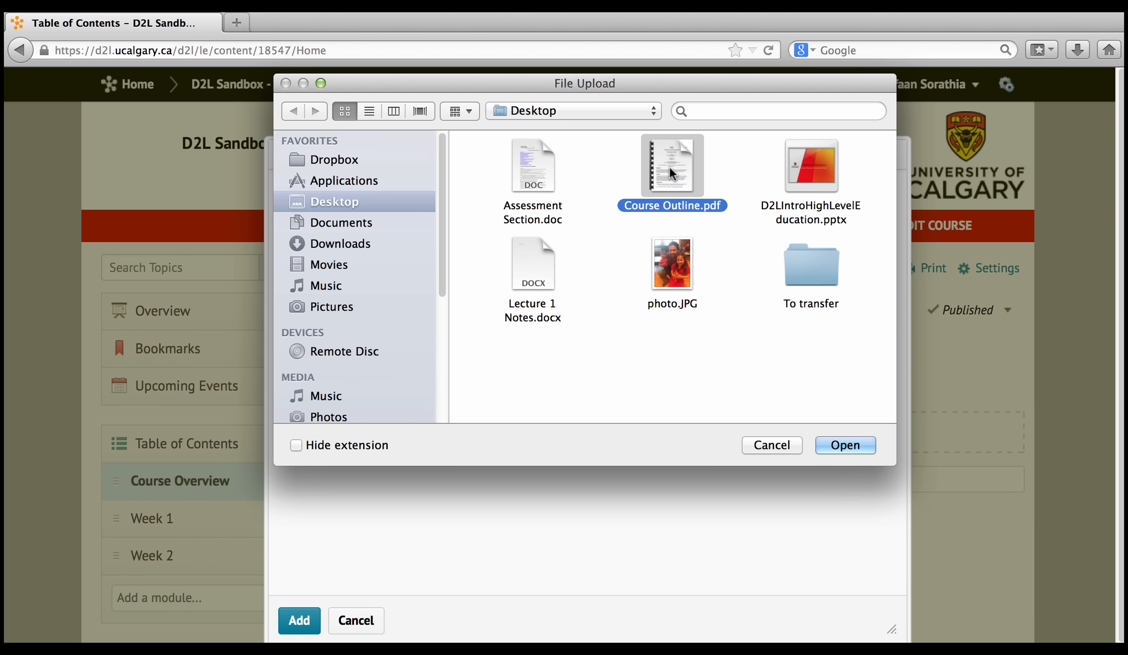
{"action": "left_click", "coordinate": [835, 446]}
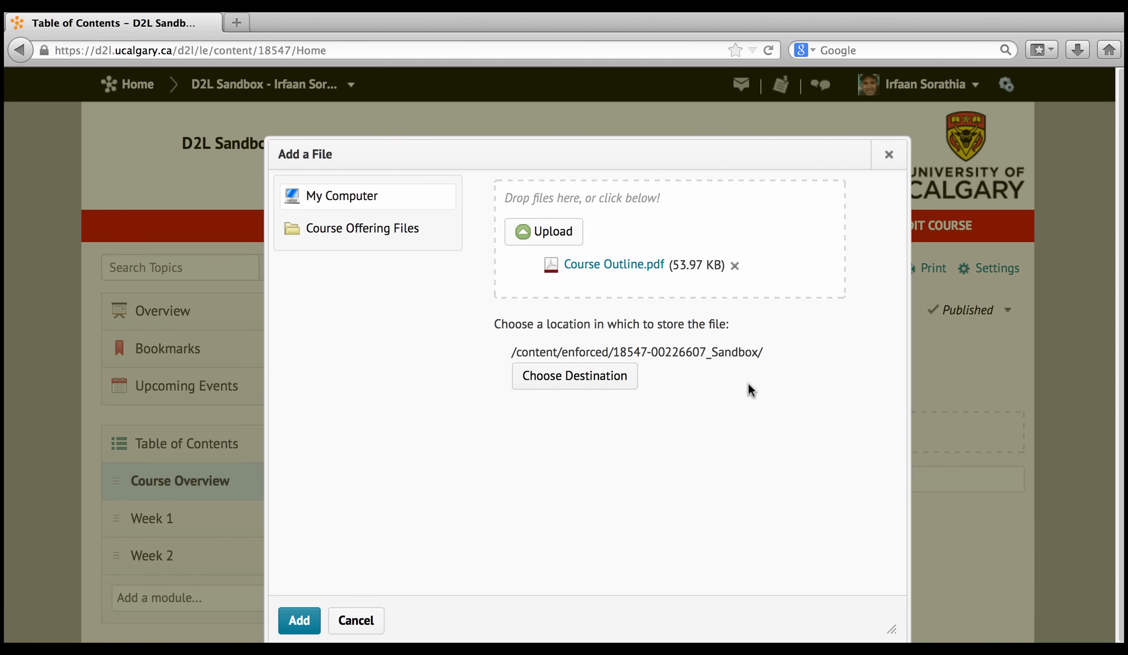
{"action": "left_click", "coordinate": [298, 619]}
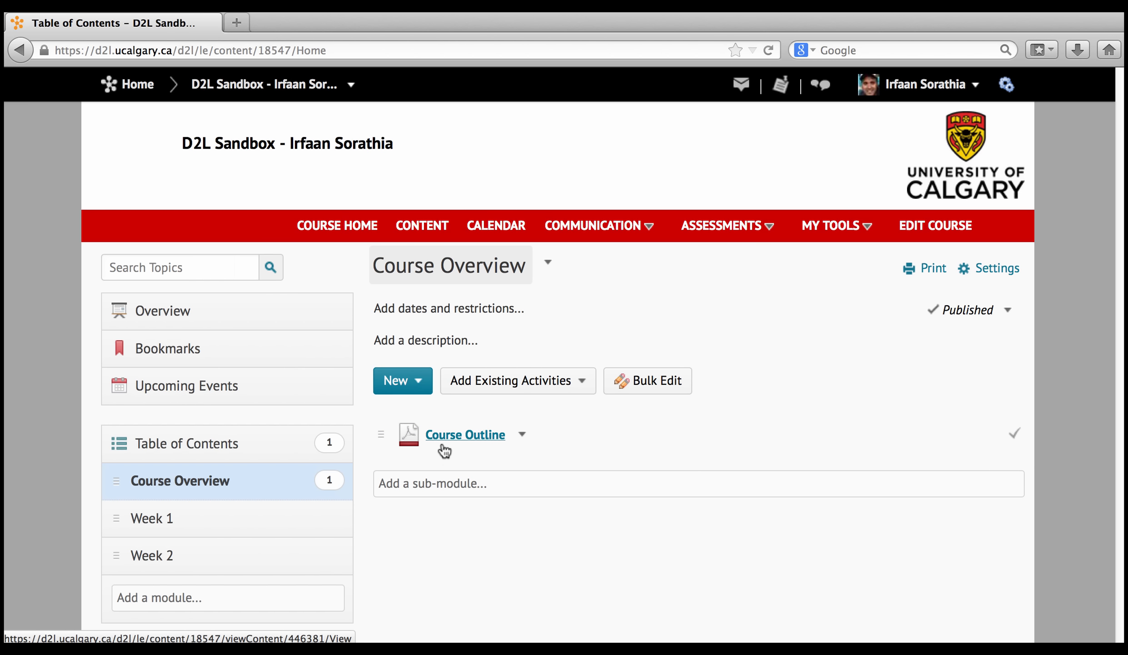
Upload Assessment Section.doc and Lecture 1 Notes.docx together from the computer's Desktop and add them to the Course Overview module
{"action": "left_click", "coordinate": [425, 390]}
{"action": "left_click", "coordinate": [429, 406]}
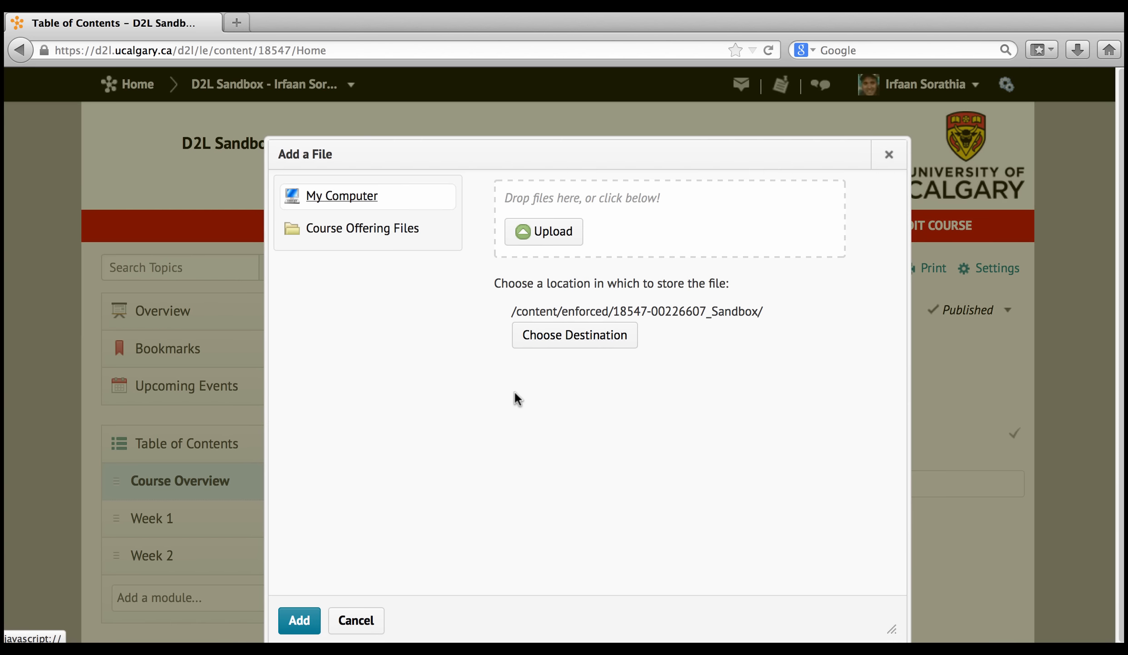
{"action": "left_click", "coordinate": [535, 237]}
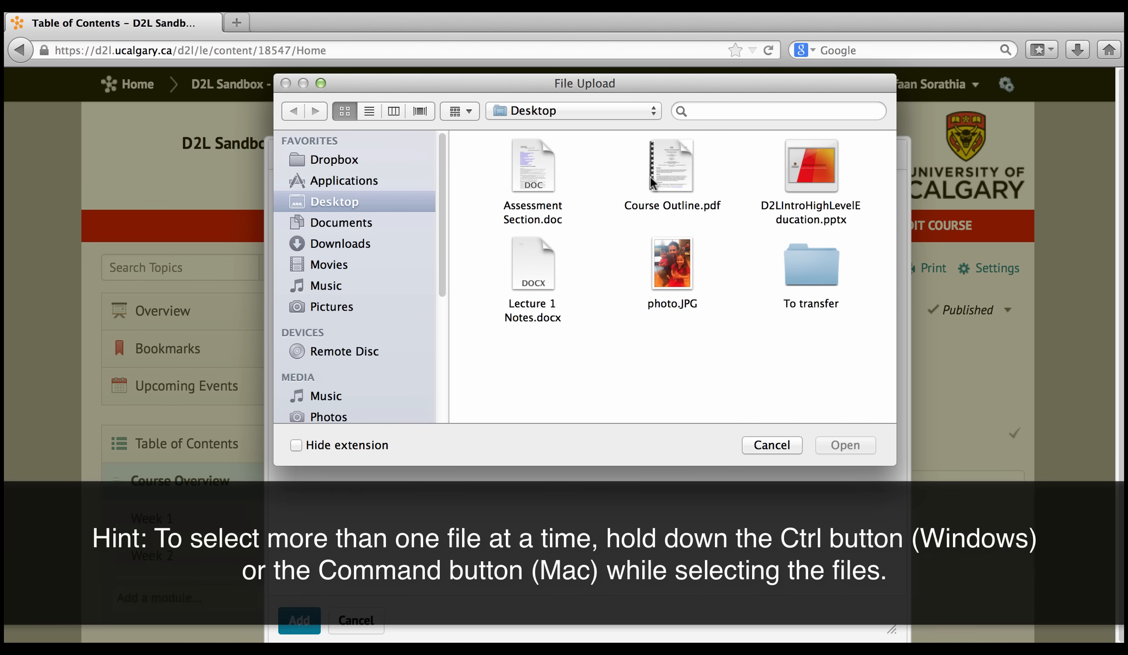
{"action": "left_click", "coordinate": [537, 272], "text": "super"}
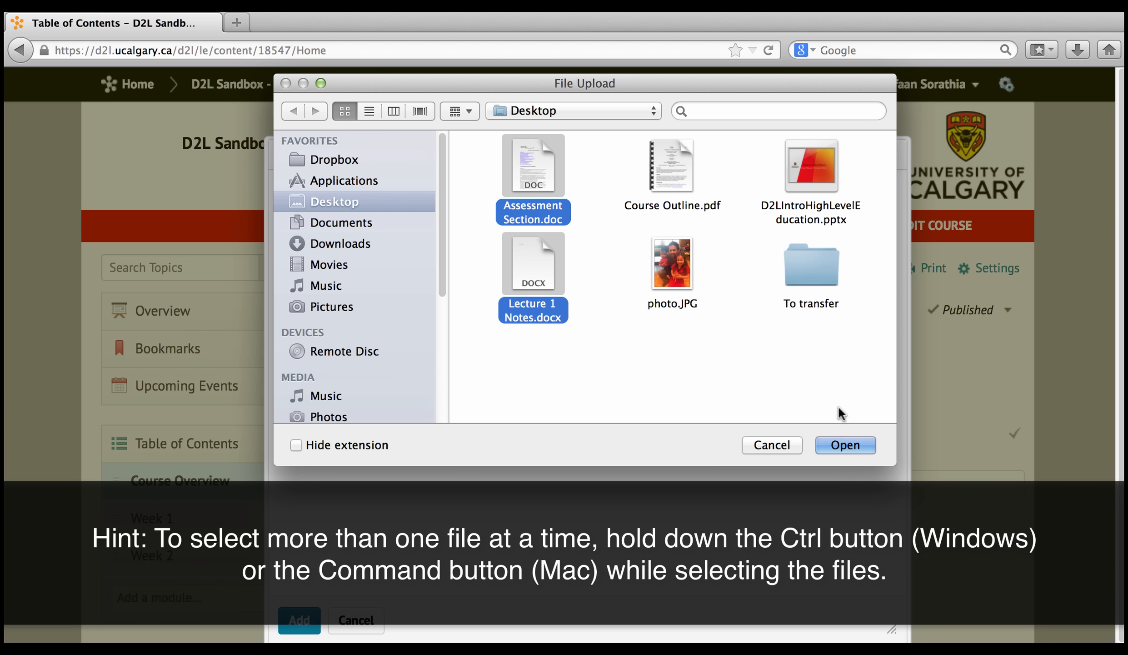
{"action": "left_click", "coordinate": [847, 445]}
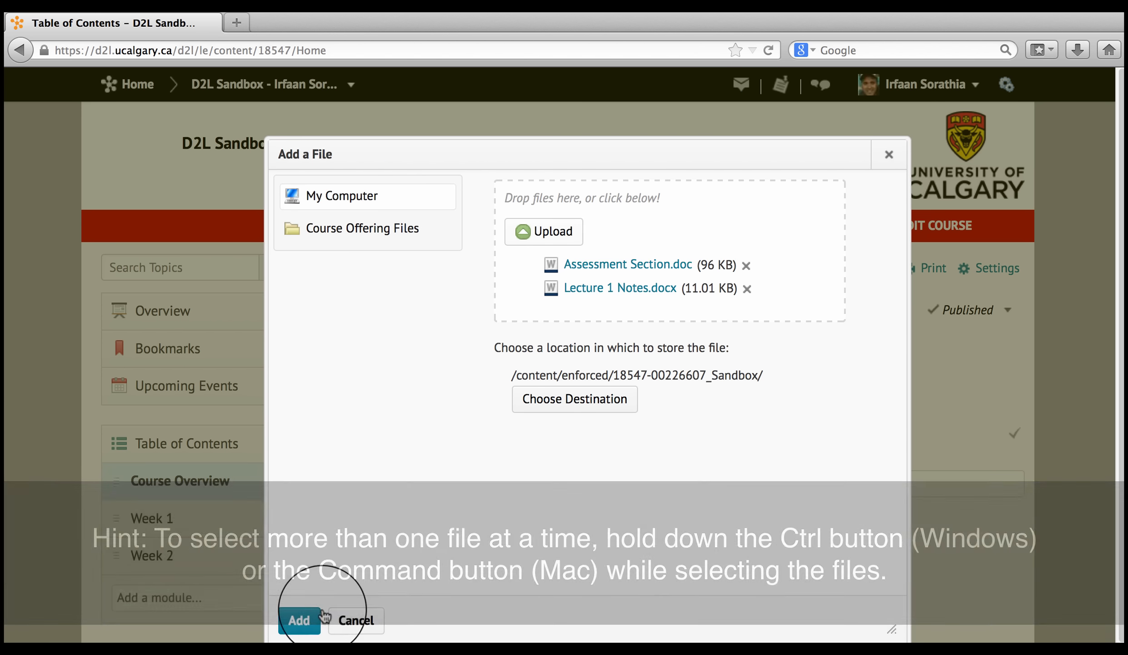
{"action": "left_click", "coordinate": [299, 620]}
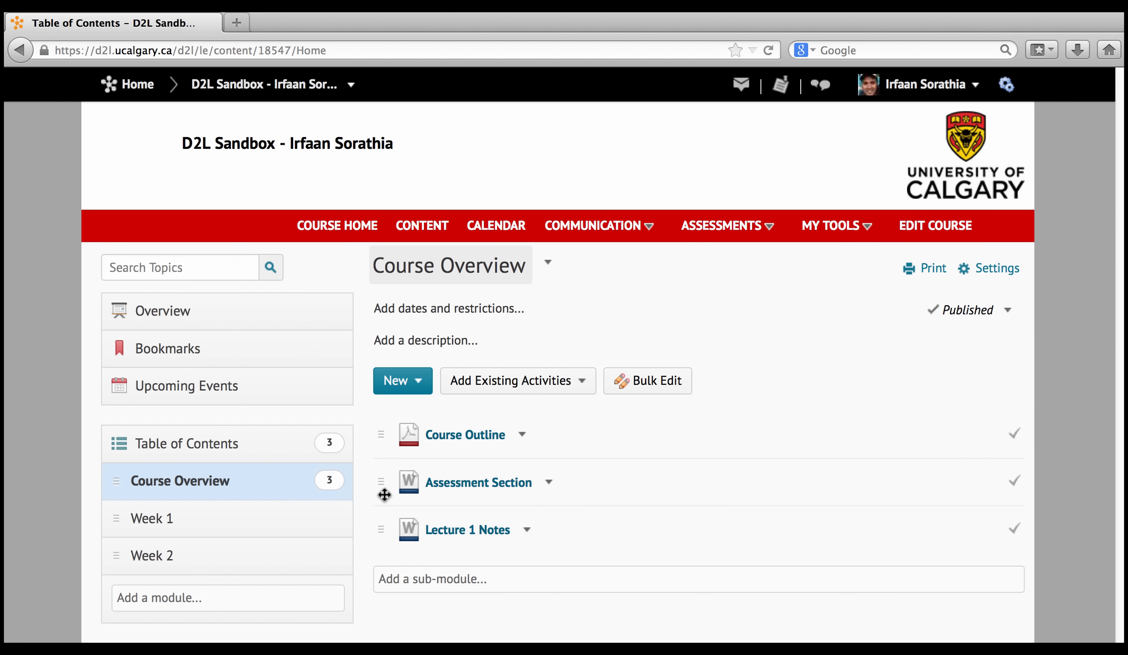
Reorder Lecture 1 Notes to the start of the Course Overview topics and move Assessment Section into the Week 1 module
{"action": "left_click_drag", "start_coordinate": [375, 528], "coordinate": [378, 460]}
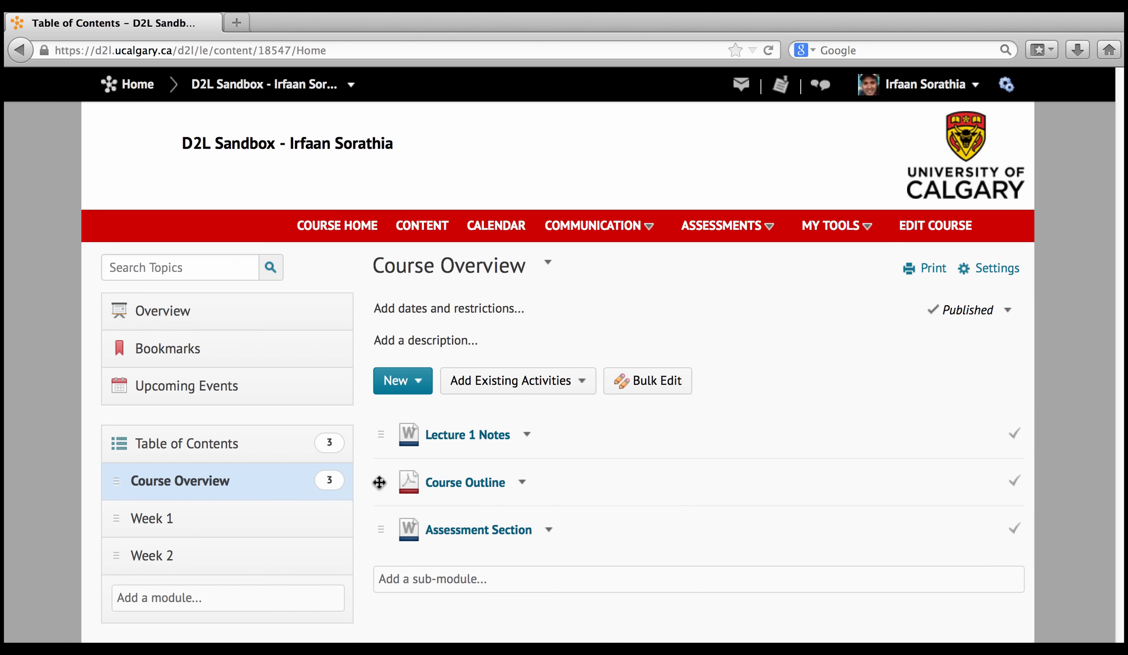
{"action": "left_click_drag", "start_coordinate": [376, 529], "coordinate": [240, 524]}
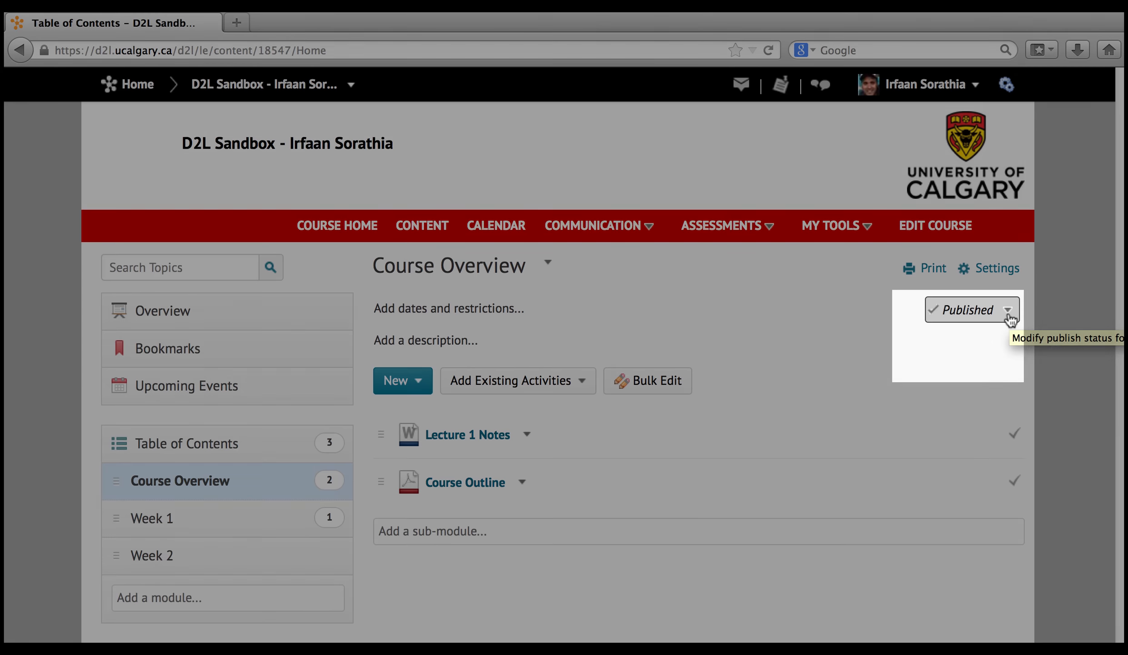
{"action": "left_click", "coordinate": [1010, 314]}
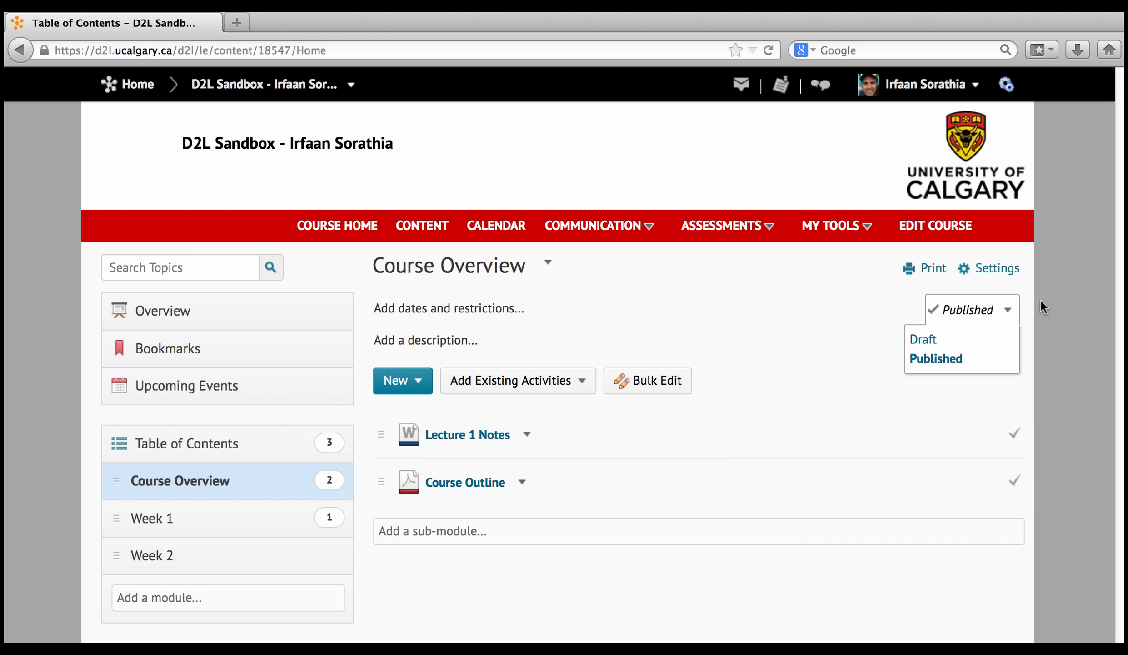
{"action": "left_click", "coordinate": [1000, 308]}
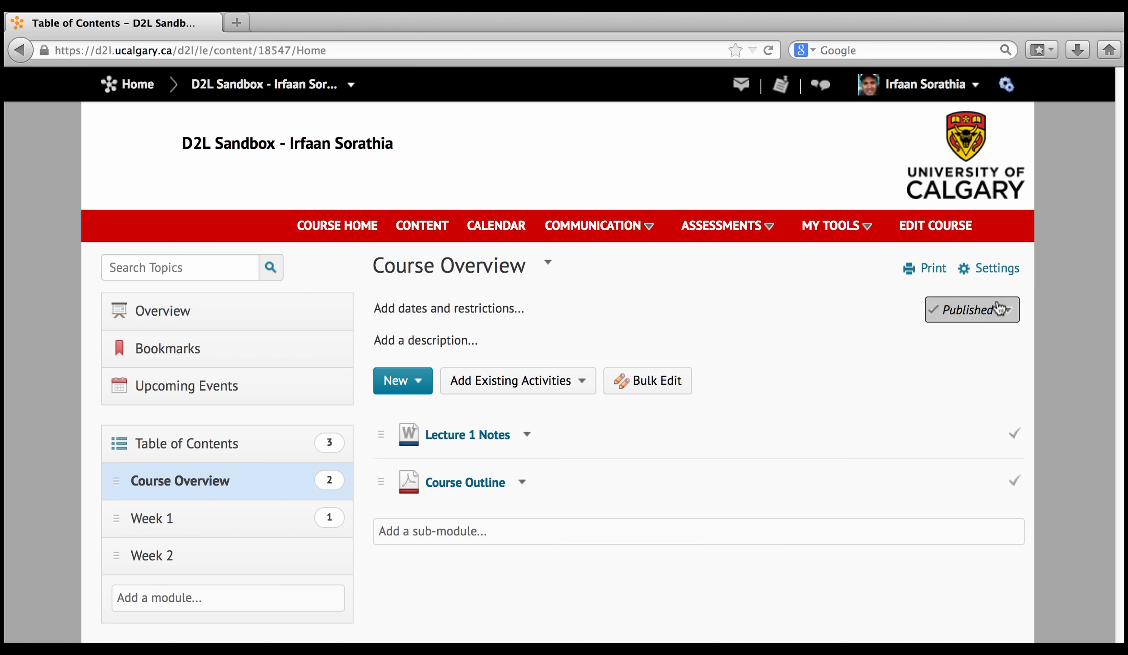
Give the Course Overview module a due date of 1/14/2014 at 12:00 PM, without a start date, and save it
{"action": "left_click", "coordinate": [485, 319]}
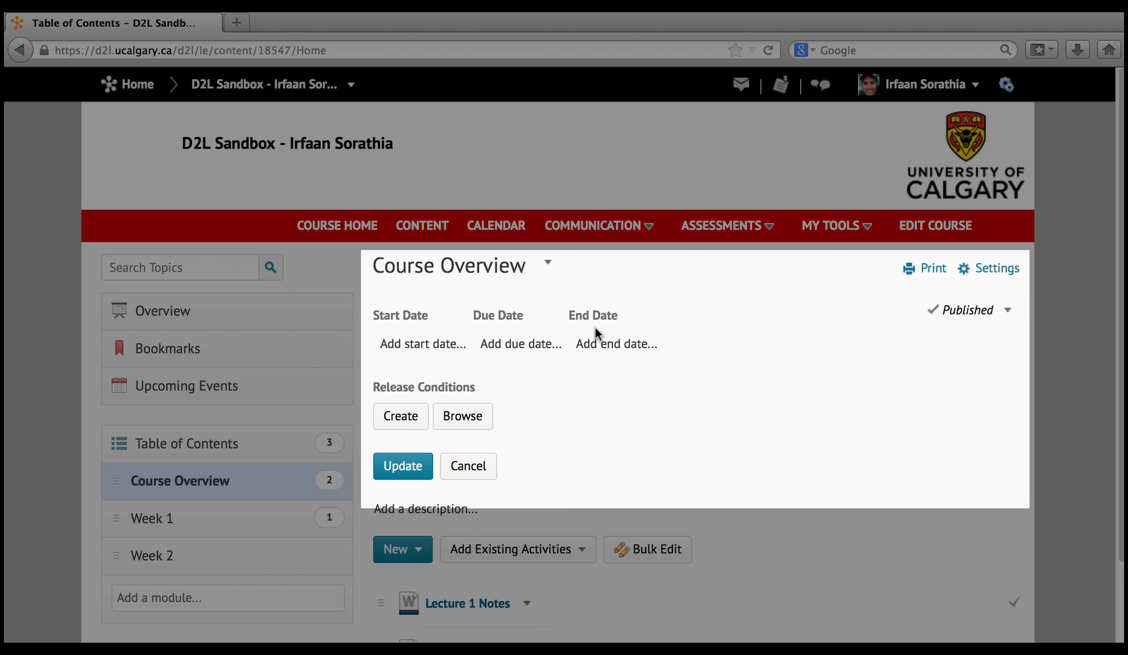
{"action": "left_click", "coordinate": [415, 344]}
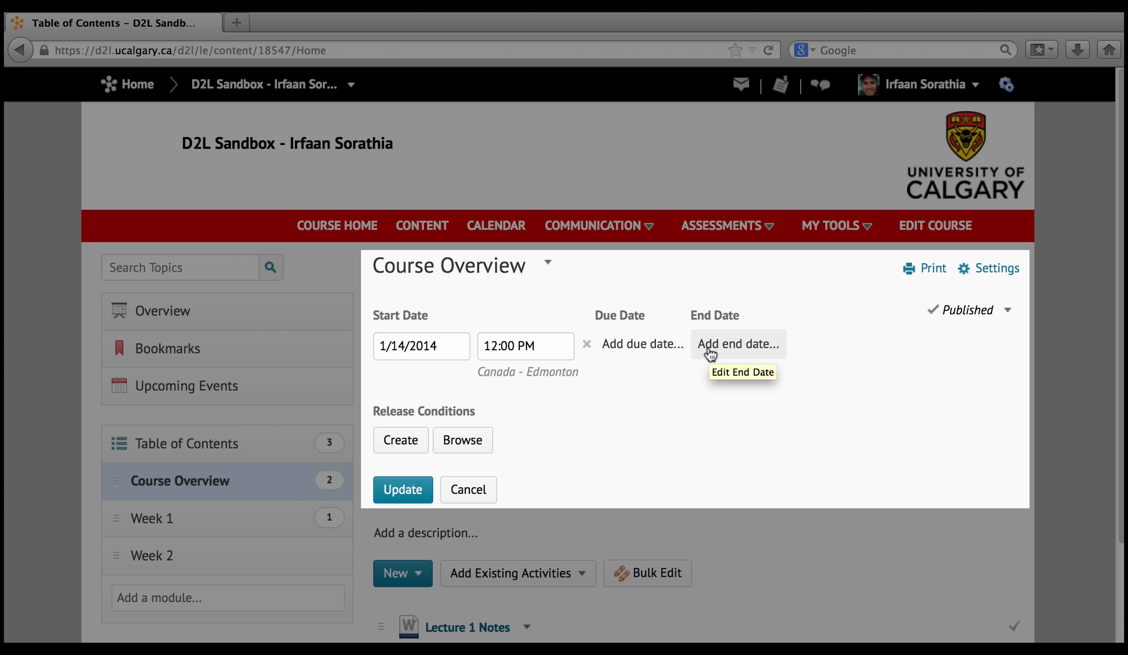
{"action": "left_click", "coordinate": [587, 345]}
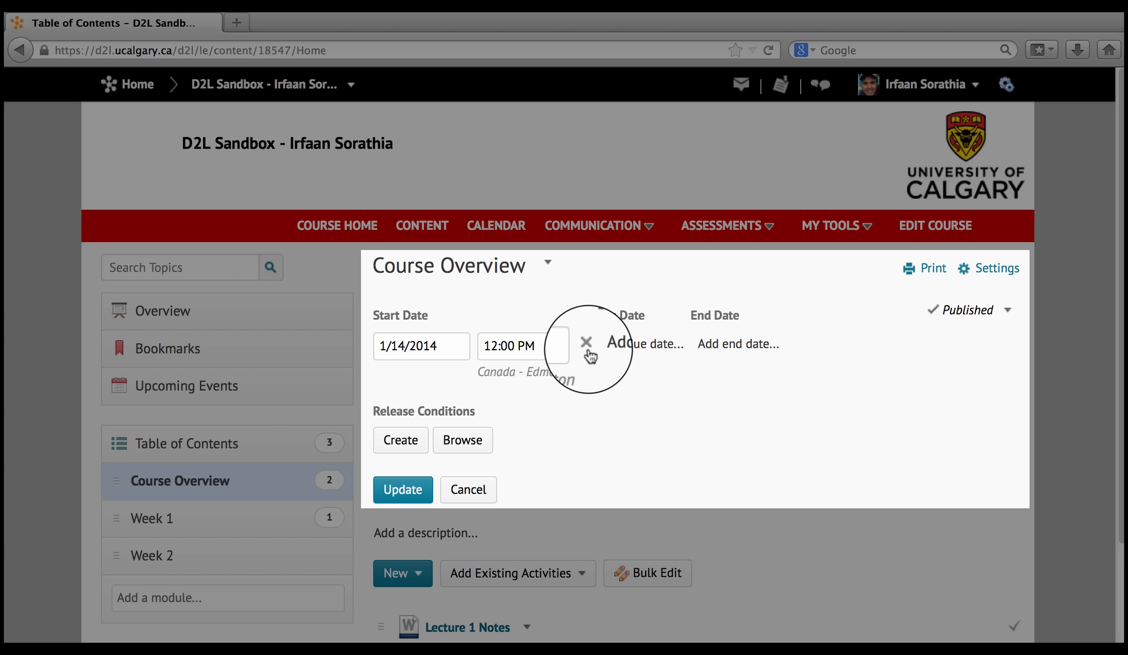
{"action": "left_click", "coordinate": [588, 348]}
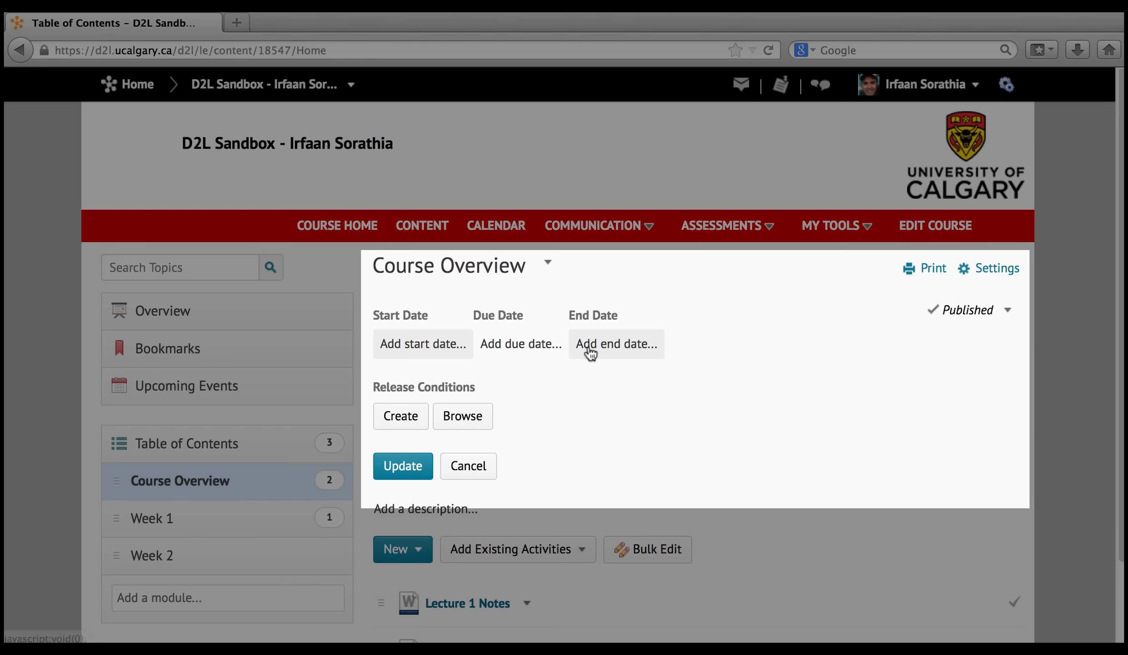
{"action": "left_click", "coordinate": [538, 352]}
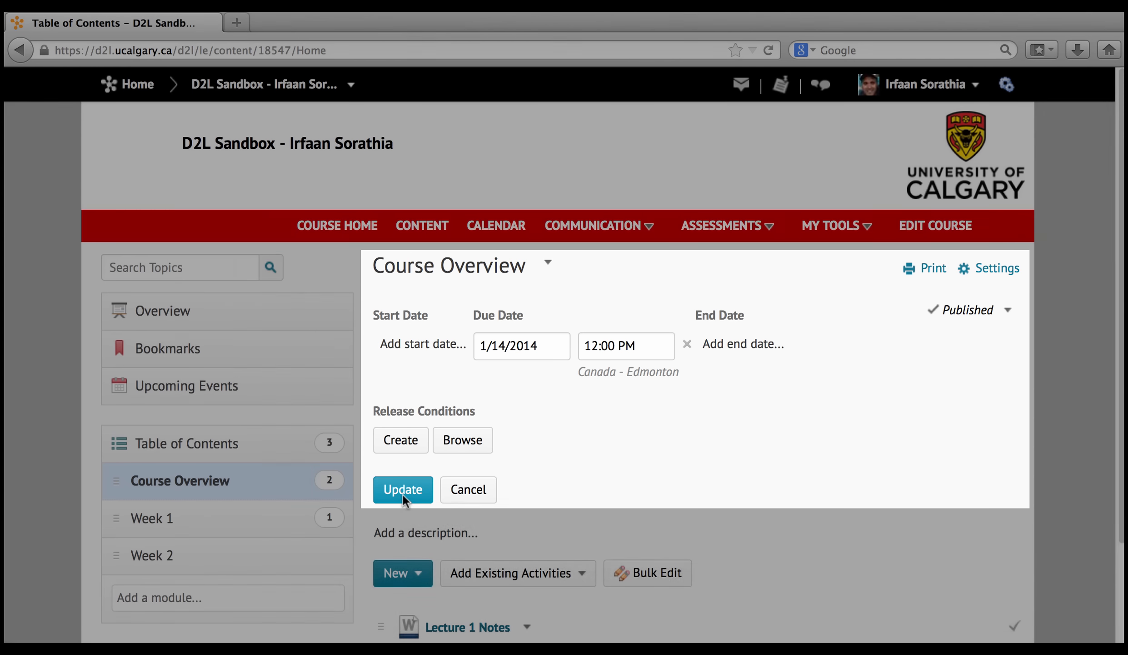
{"action": "left_click", "coordinate": [403, 491]}
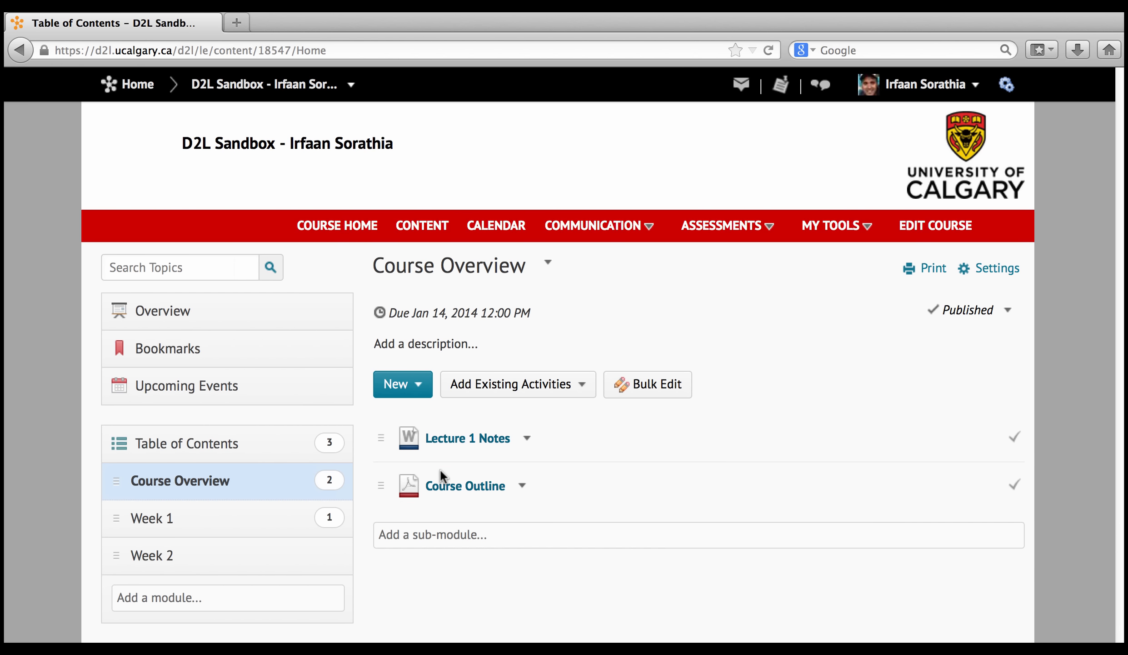
Open the Course Overview description for editing, make the editor narrower and show its full set of formatting tools
{"action": "left_click", "coordinate": [445, 349]}
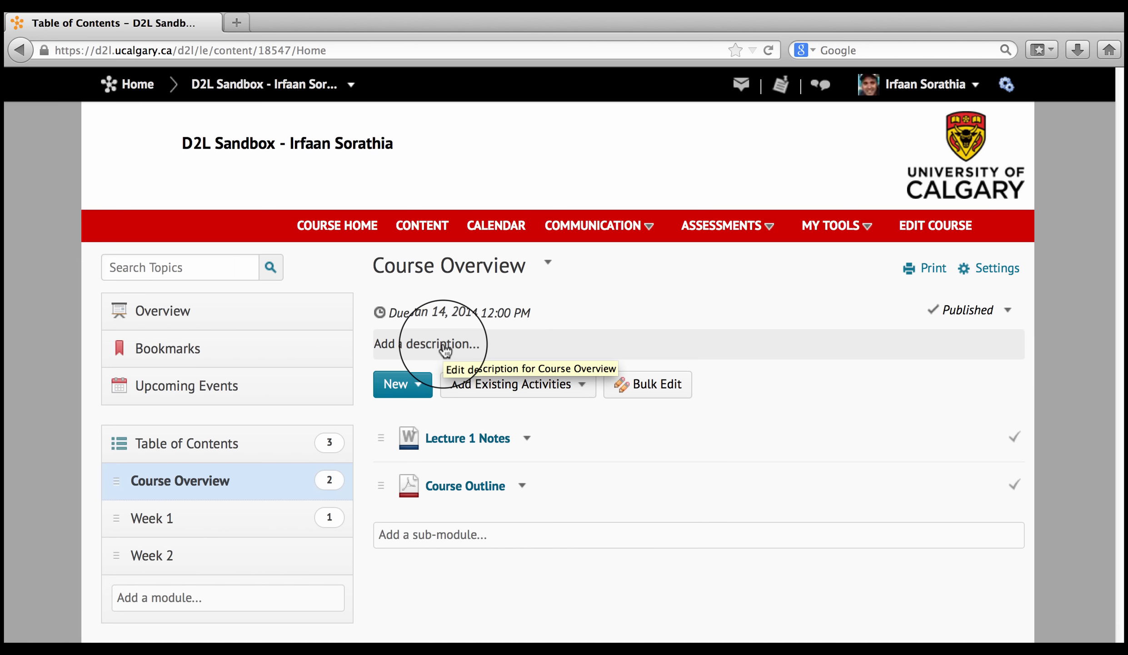
{"action": "scroll", "coordinate": [593, 394], "scroll_direction": "down", "scroll_amount": 3}
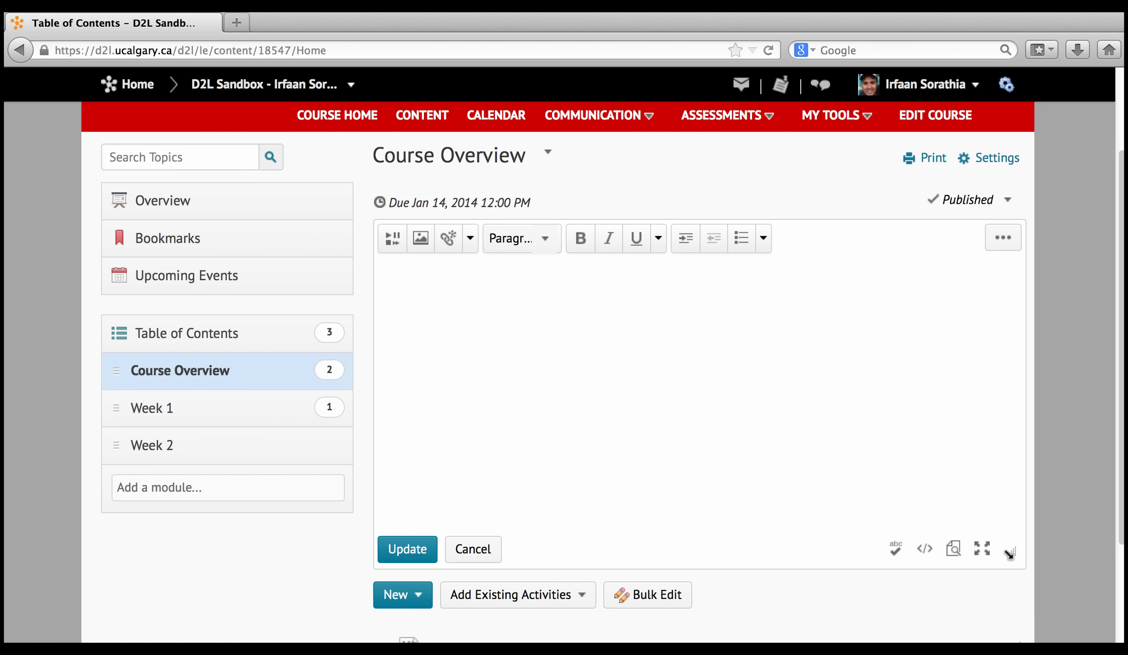
{"action": "left_click_drag", "start_coordinate": [1011, 552], "coordinate": [814, 532]}
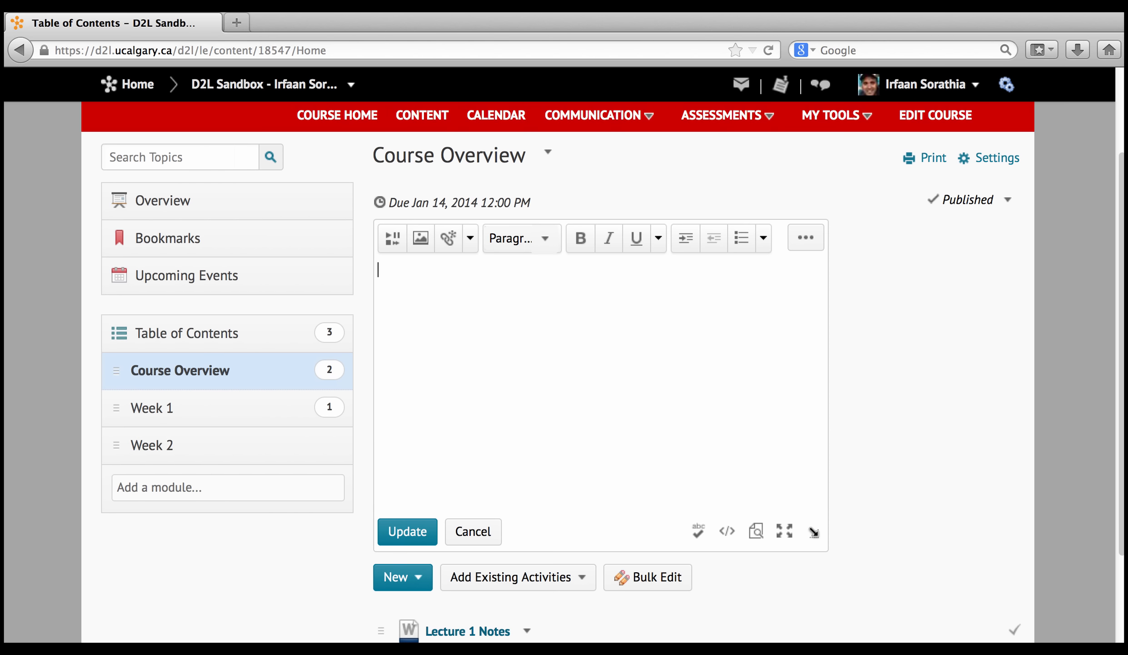
{"action": "left_click", "coordinate": [813, 247]}
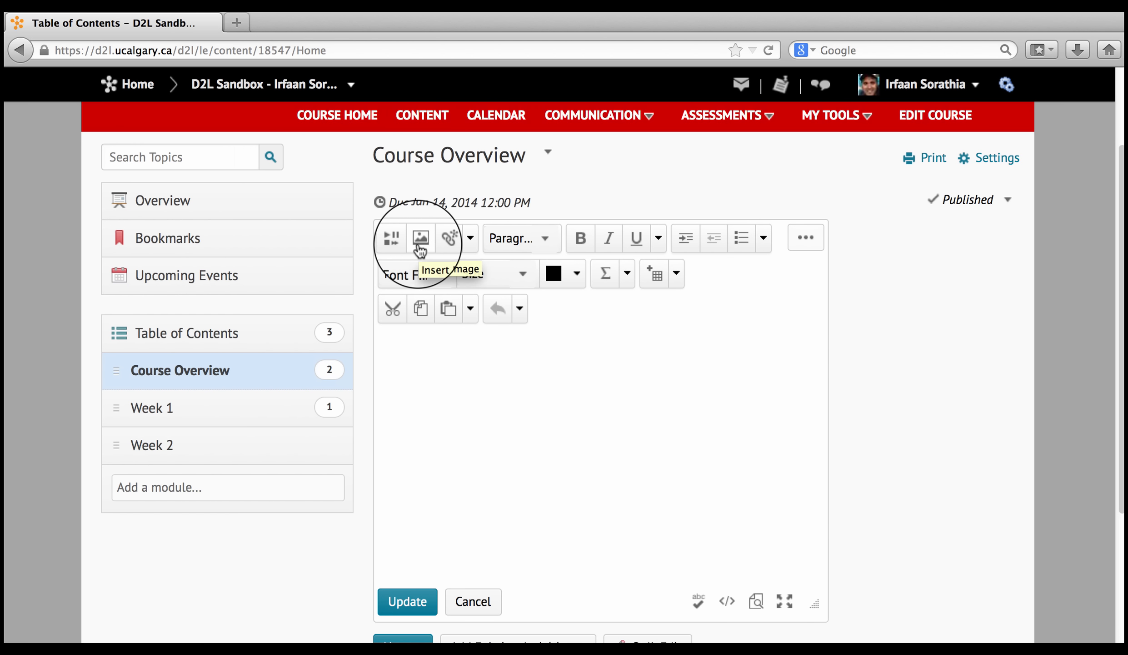
{"action": "left_click", "coordinate": [392, 238]}
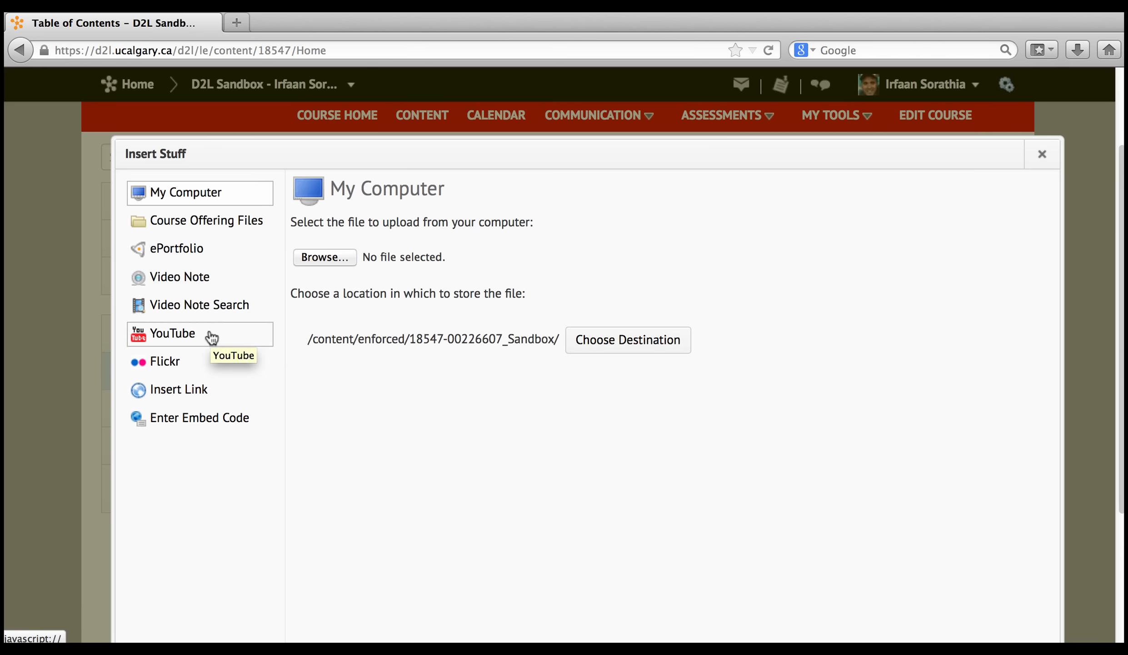
{"action": "scroll", "coordinate": [777, 201], "scroll_direction": "down", "scroll_amount": 1}
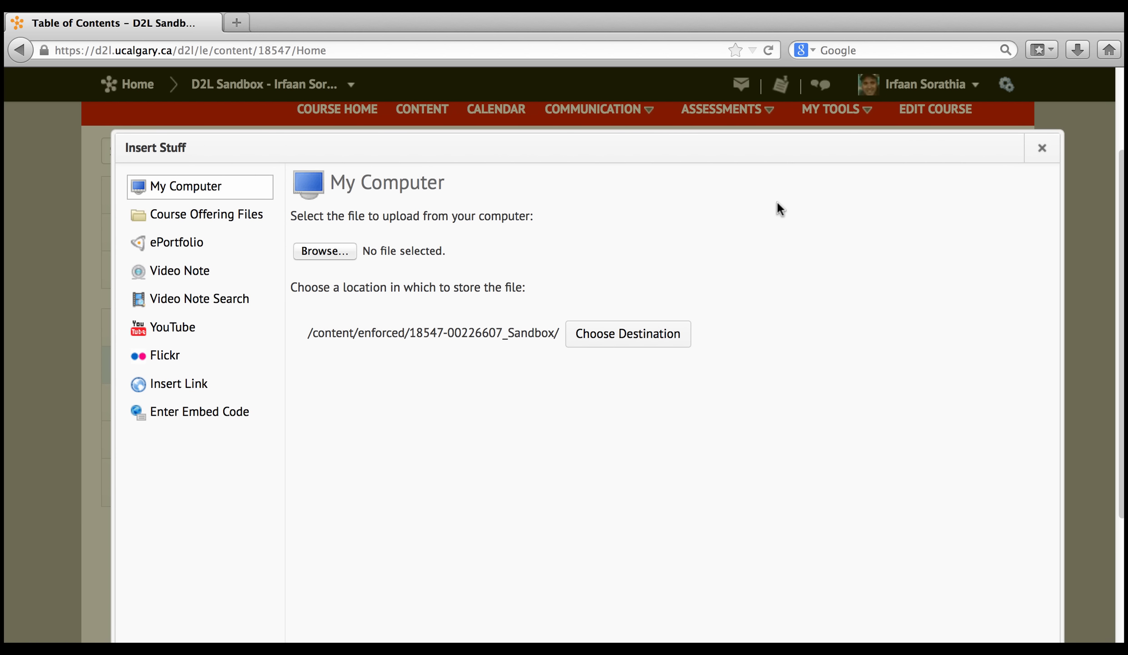
{"action": "left_click", "coordinate": [1042, 148]}
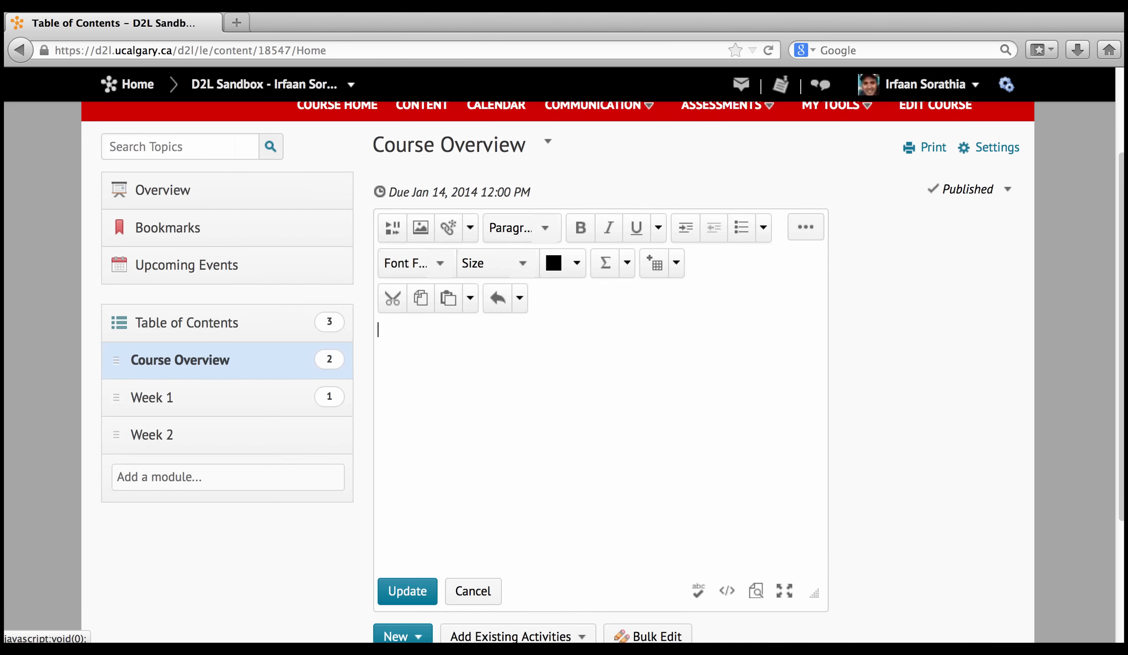
Write "Welcome!" and "My office hours are: MWF 10-2" on separate lines as the Course Overview description and save it
{"action": "type", "text": "Welcome!"}
{"action": "key", "text": "Return"}
{"action": "type", "text": "My office hours are"}
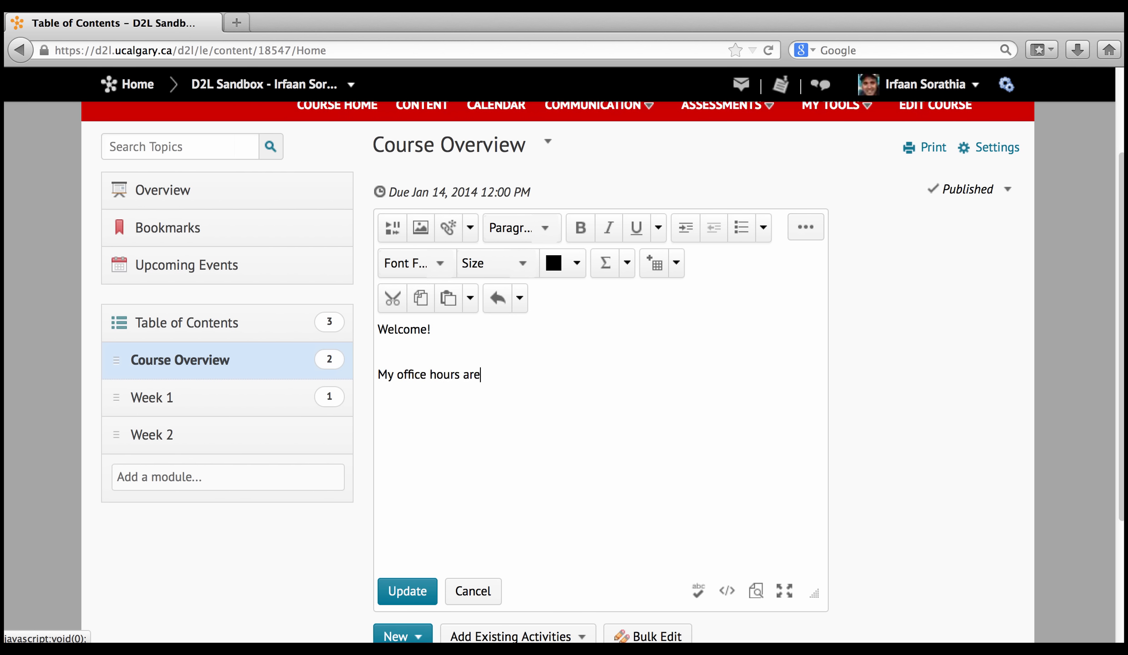
{"action": "type", "text": ": MWF 10-2"}
{"action": "left_click", "coordinate": [408, 589]}
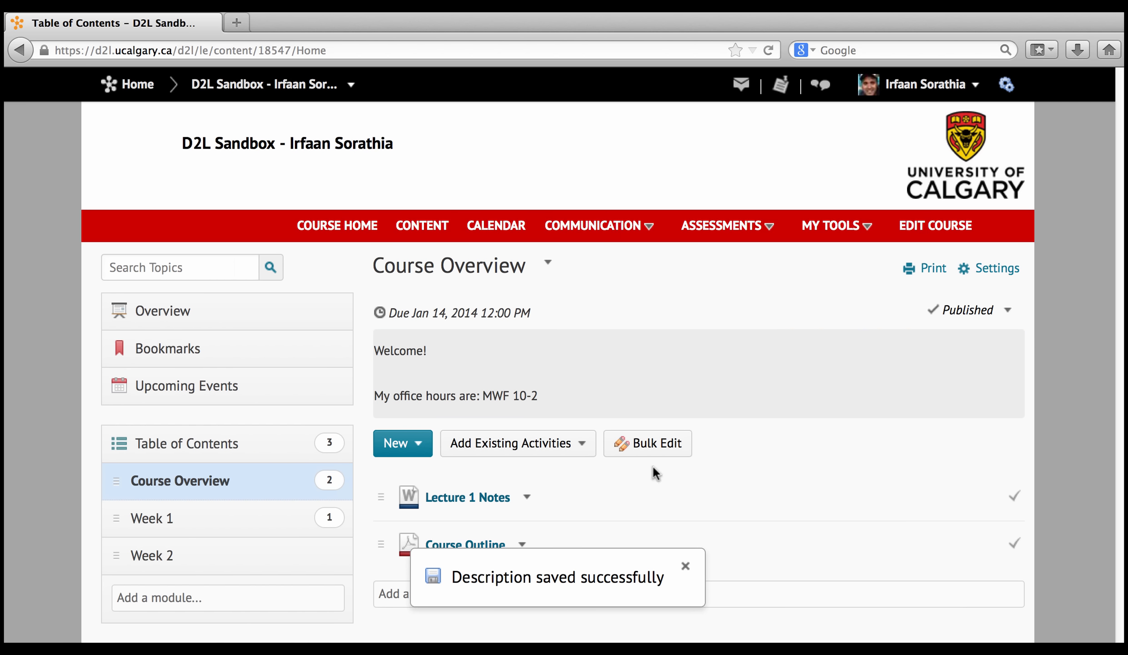
{"action": "left_click", "coordinate": [527, 497]}
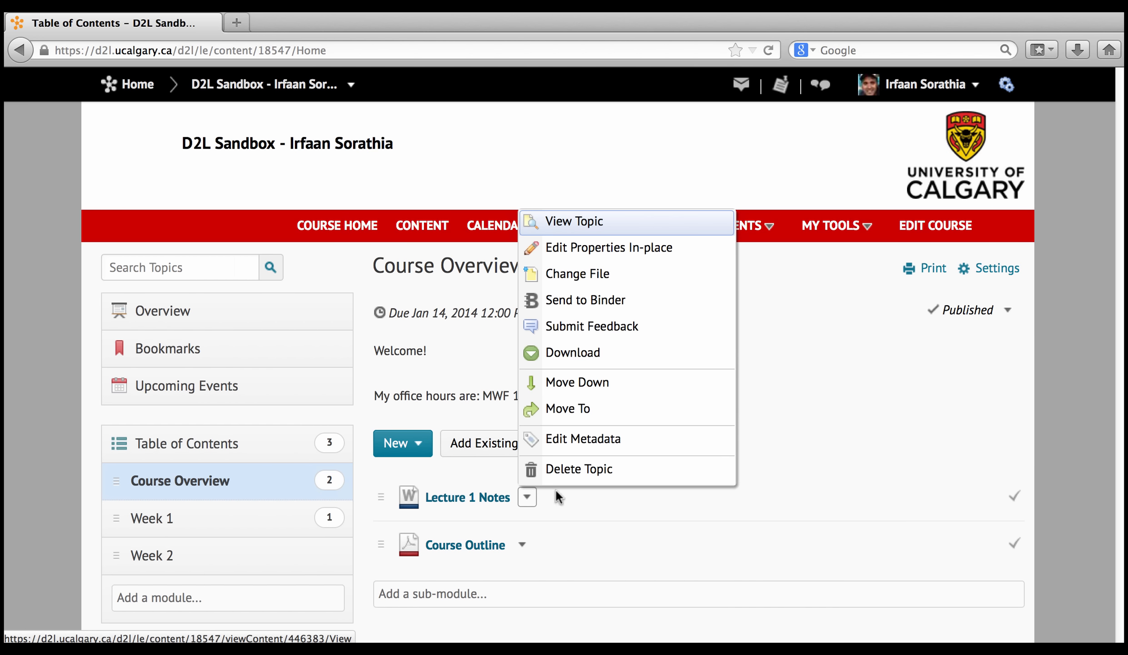
{"action": "left_click", "coordinate": [630, 248]}
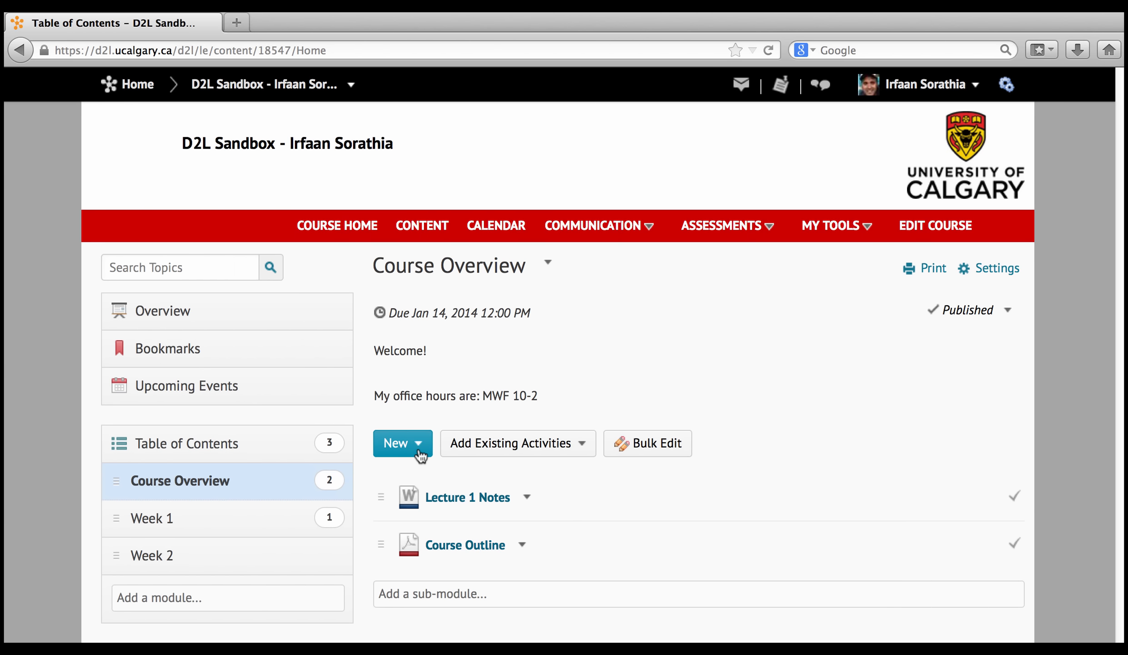
{"action": "left_click", "coordinate": [414, 446]}
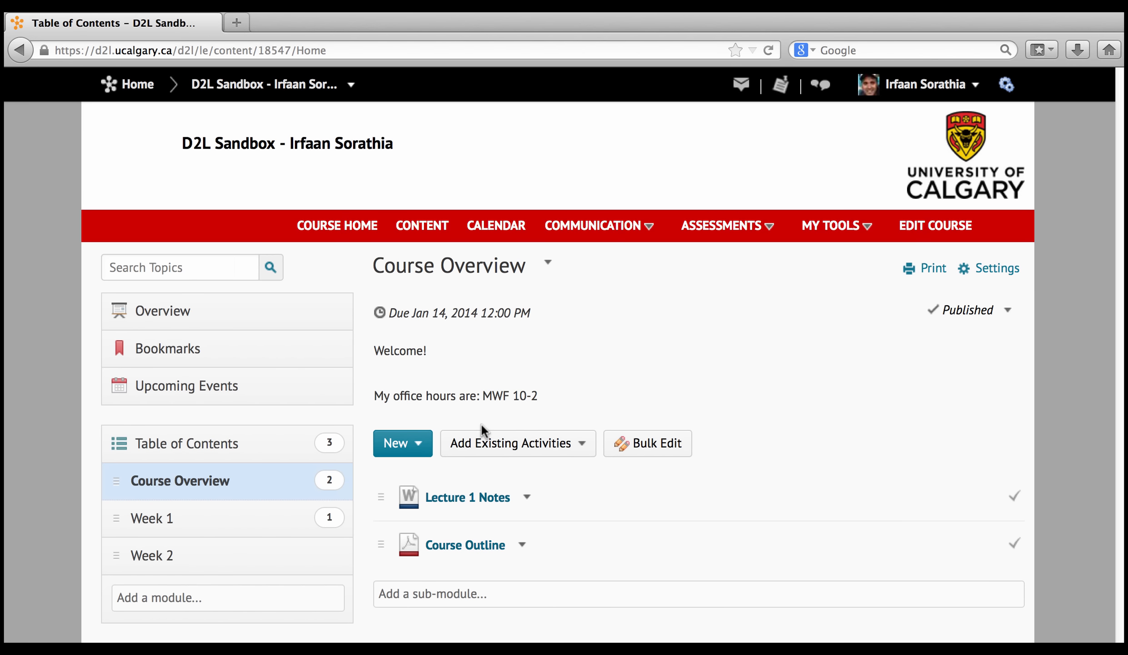
{"action": "left_click", "coordinate": [550, 268]}
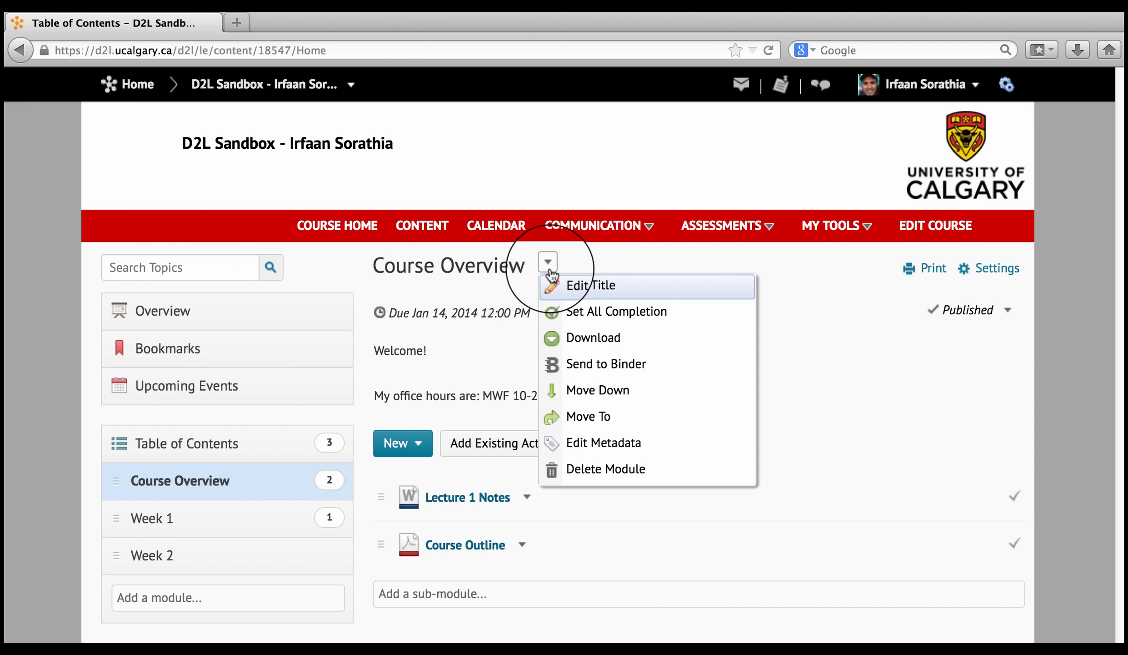
{"action": "left_click", "coordinate": [549, 269]}
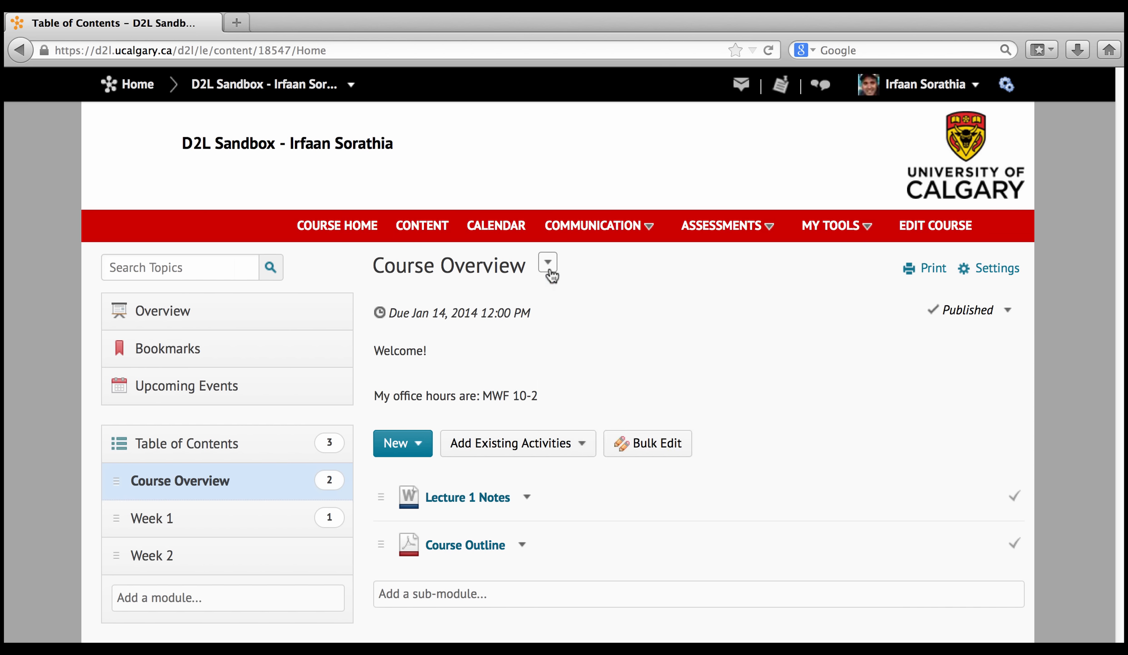
{"action": "left_click", "coordinate": [549, 269]}
Go to the site's home page and look over the help sections for students and instructors
{"action": "left_click", "coordinate": [131, 85]}
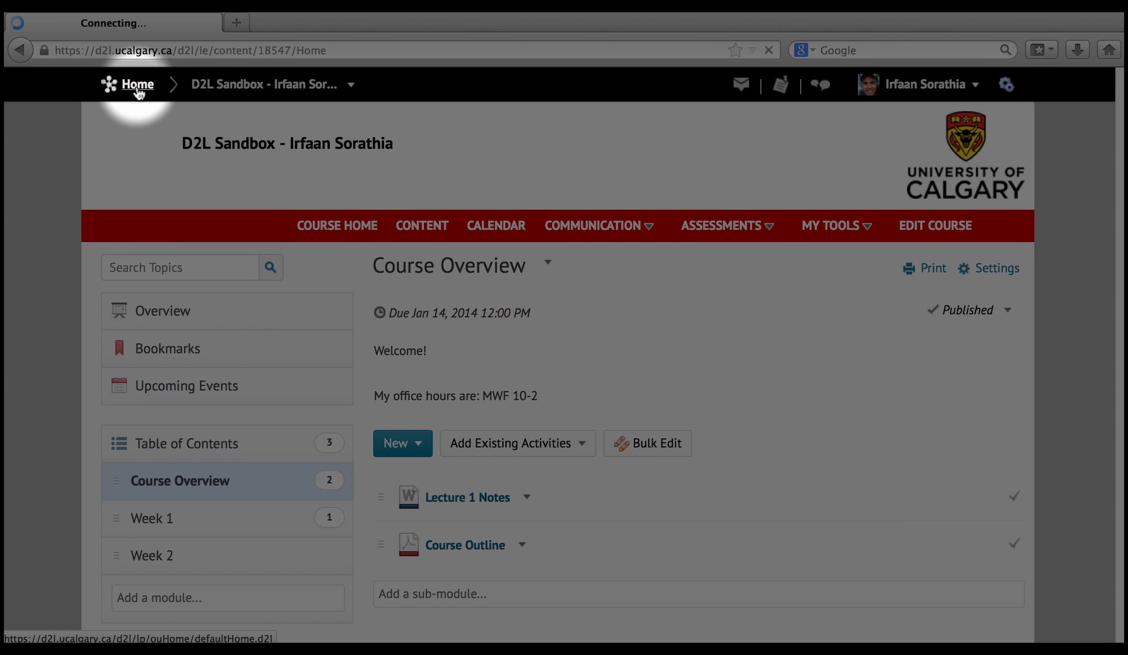
{"action": "scroll", "coordinate": [307, 471], "scroll_direction": "down", "scroll_amount": 5}
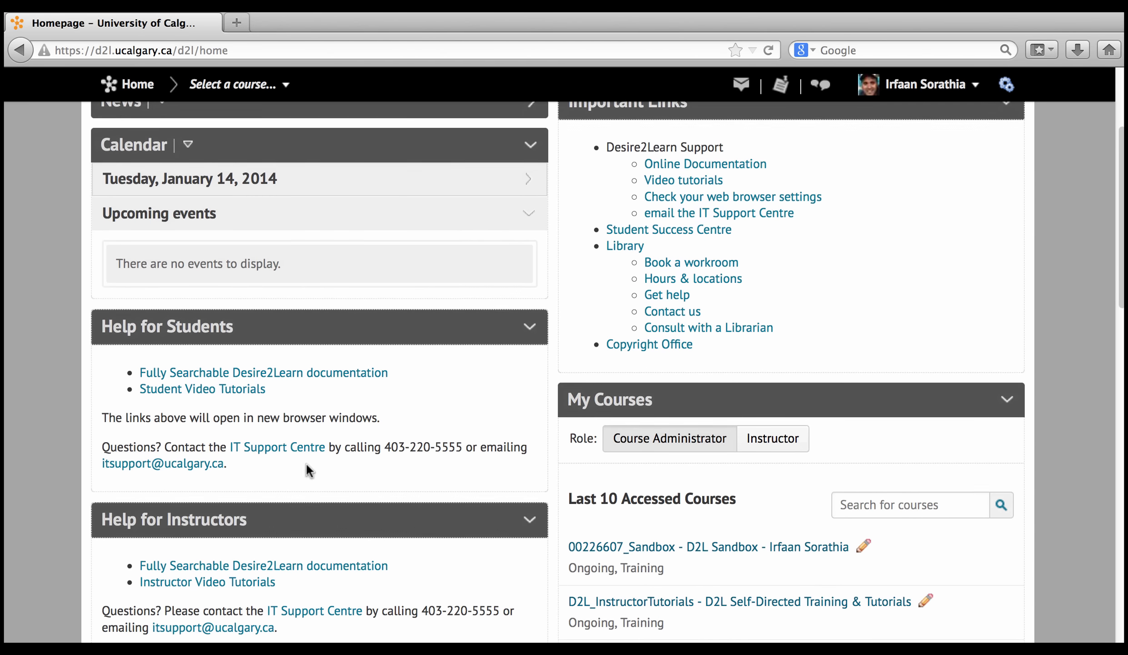
{"action": "scroll", "coordinate": [361, 524], "scroll_direction": "up", "scroll_amount": 3}
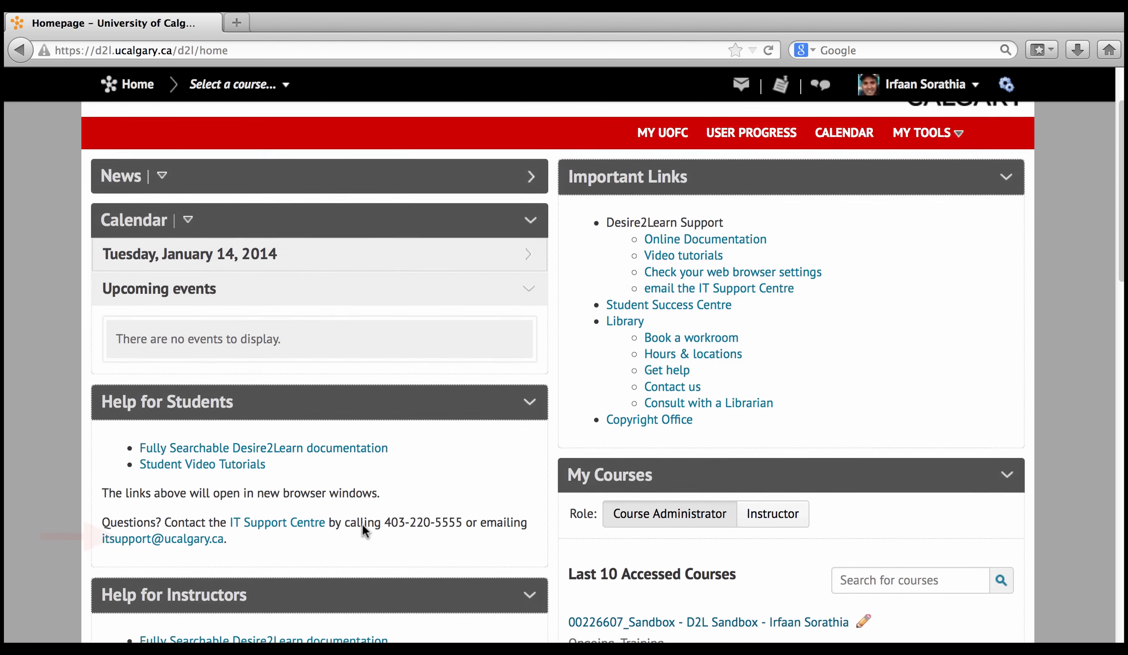